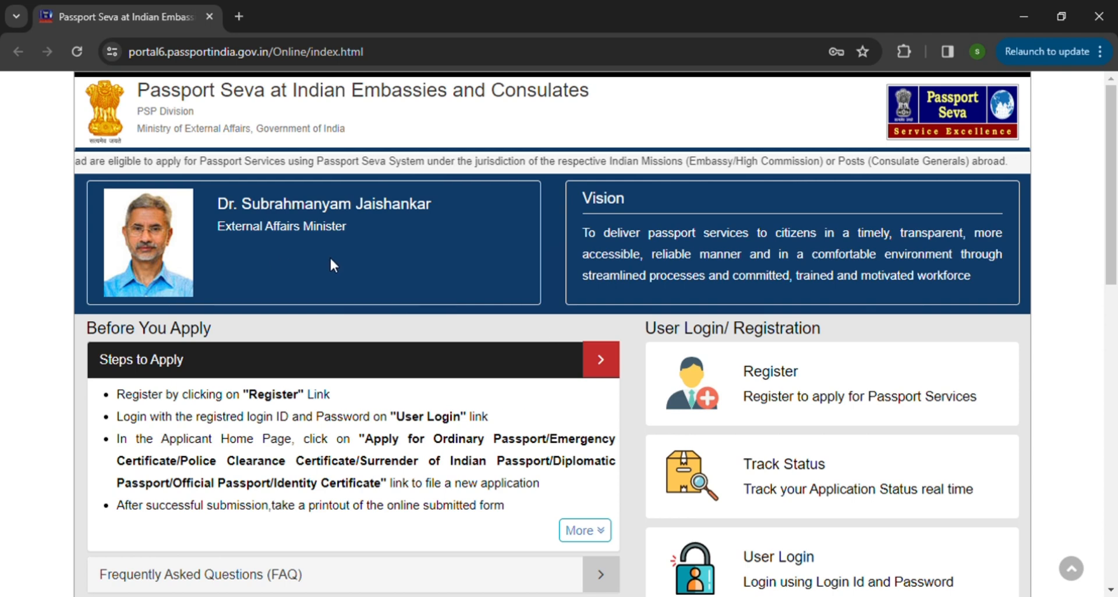
Step: Open the registration form for passport services and select United Kingdom - Edinburgh as the embassy/consulate
scroll(329, 256, "down", 1)
scroll(338, 257, "up", 1)
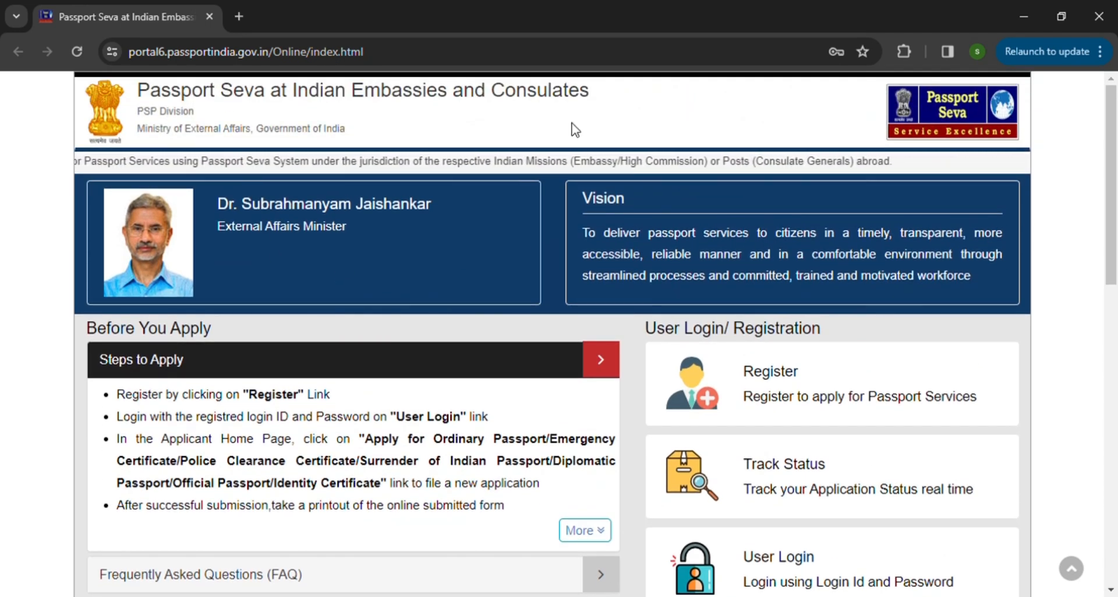
scroll(831, 332, "down", 1)
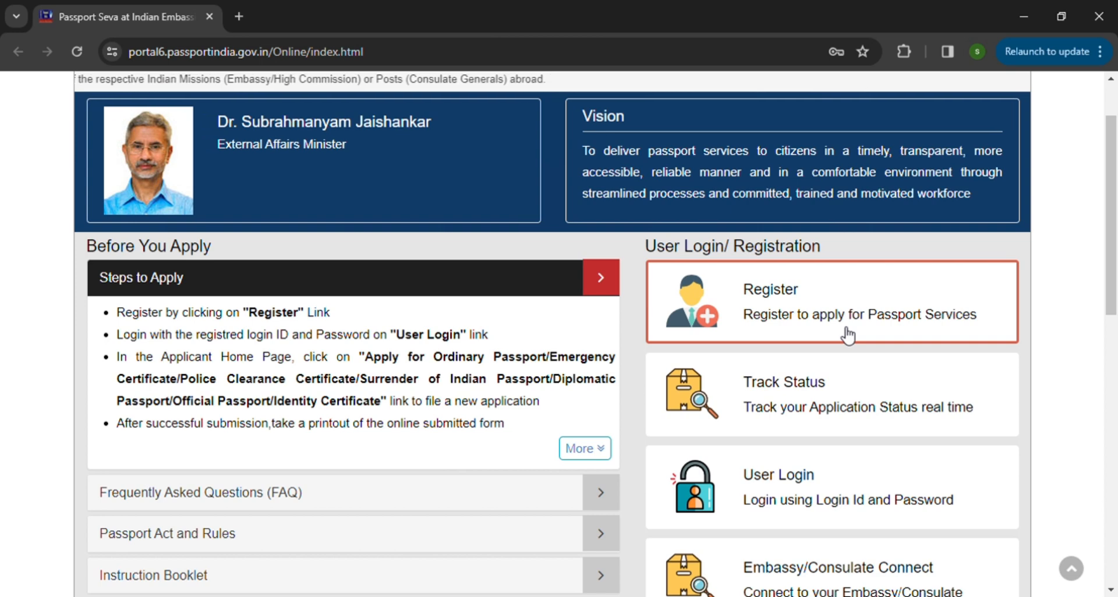
left_click(784, 317)
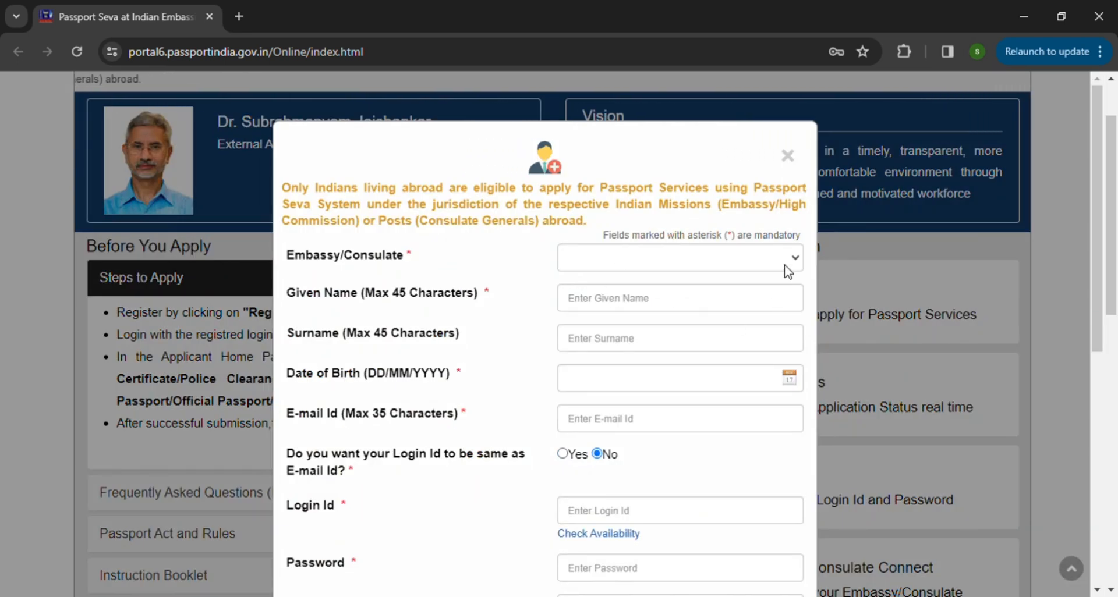
left_click(804, 265)
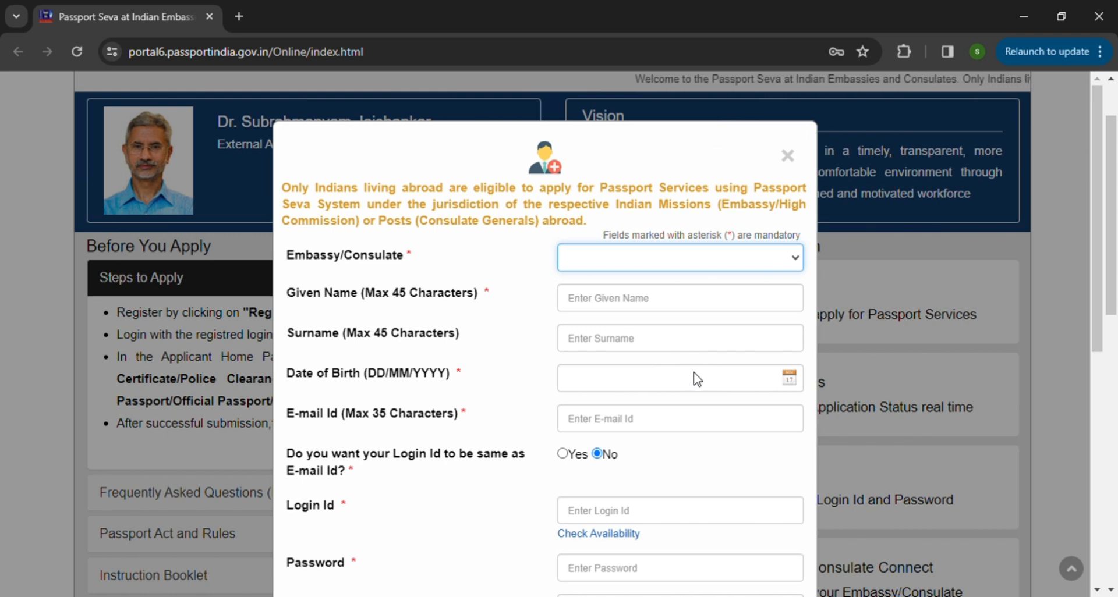
left_click(668, 353)
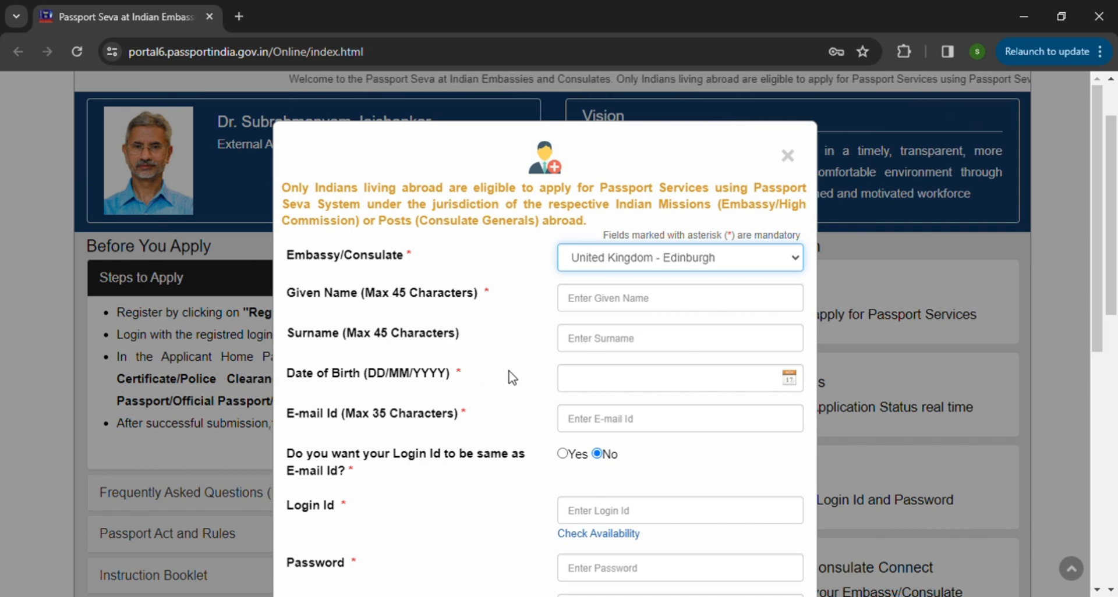
Step: Examine the registration form's personal, login, password, hint and captcha fields, and close the form without registering
scroll(541, 450, "down", 2)
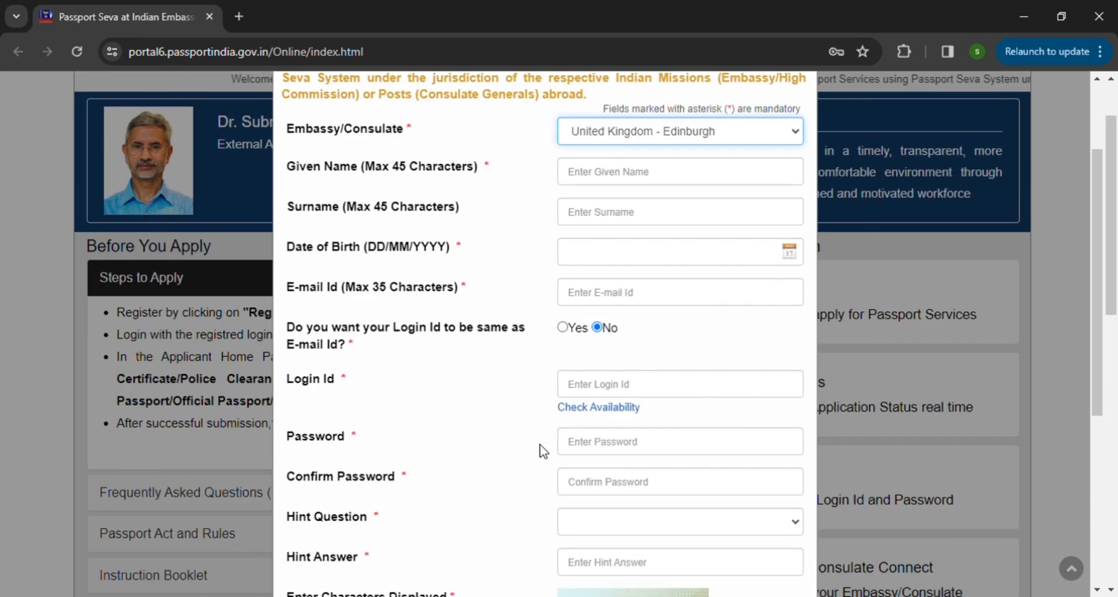
scroll(547, 452, "down", 1)
scroll(547, 452, "up", 3)
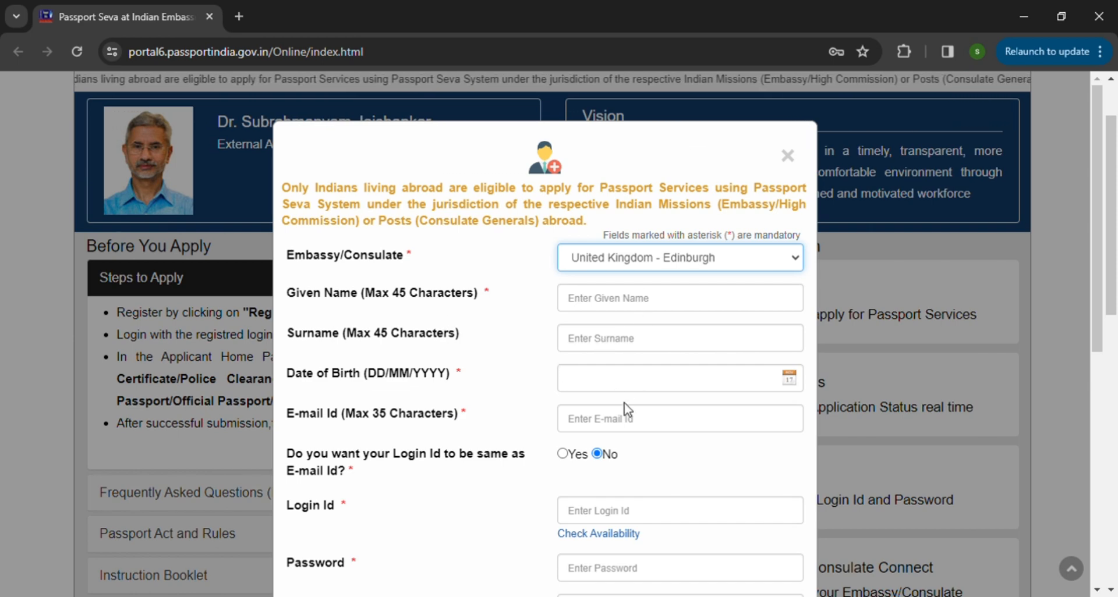
scroll(628, 410, "down", 2)
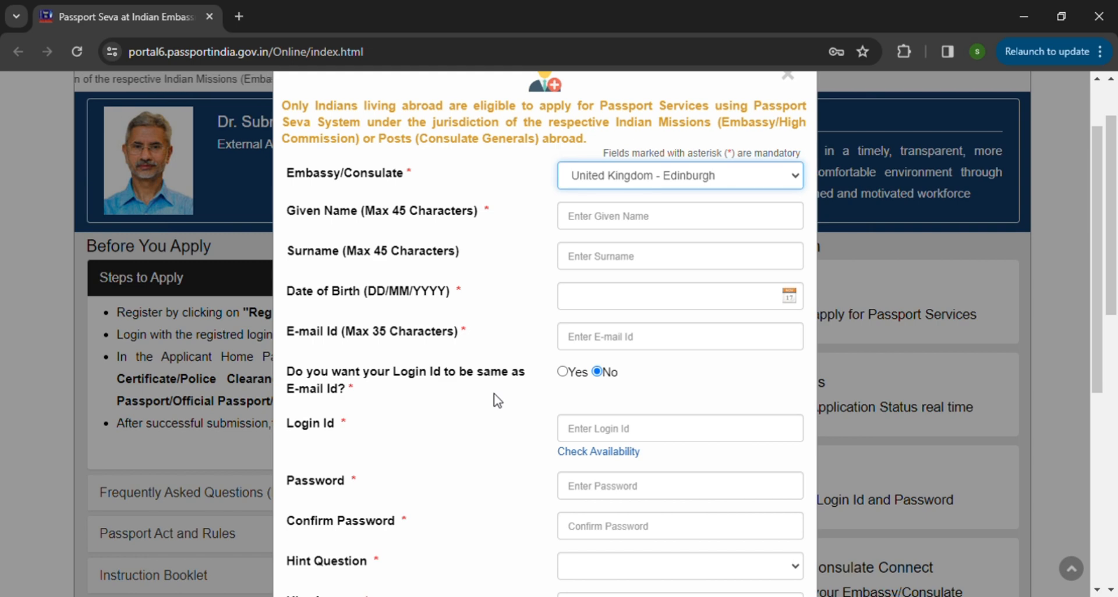
scroll(496, 402, "down", 1)
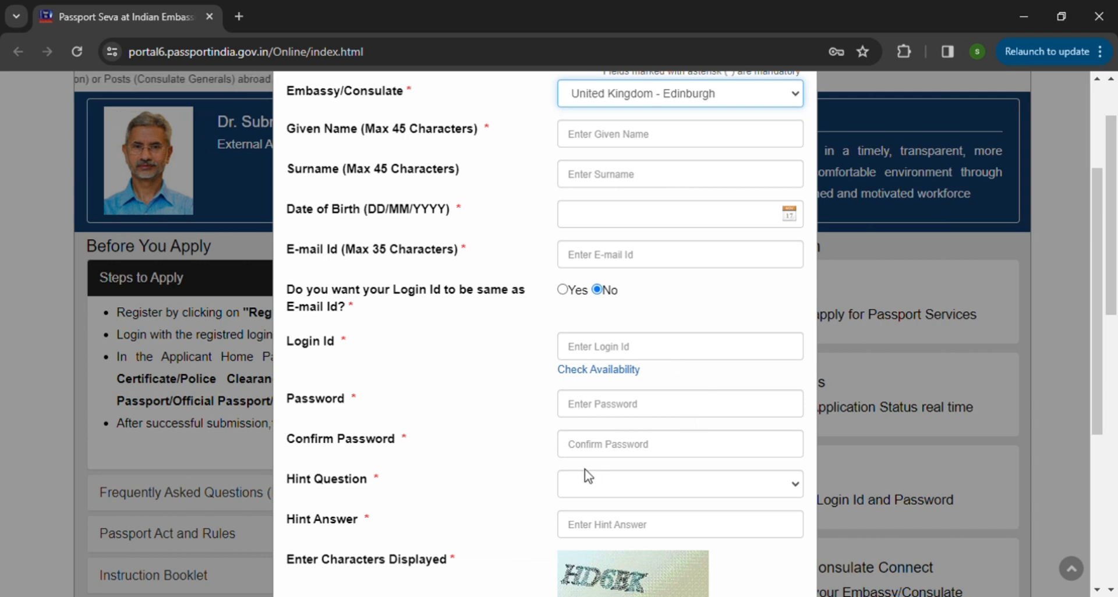
scroll(588, 476, "down", 1)
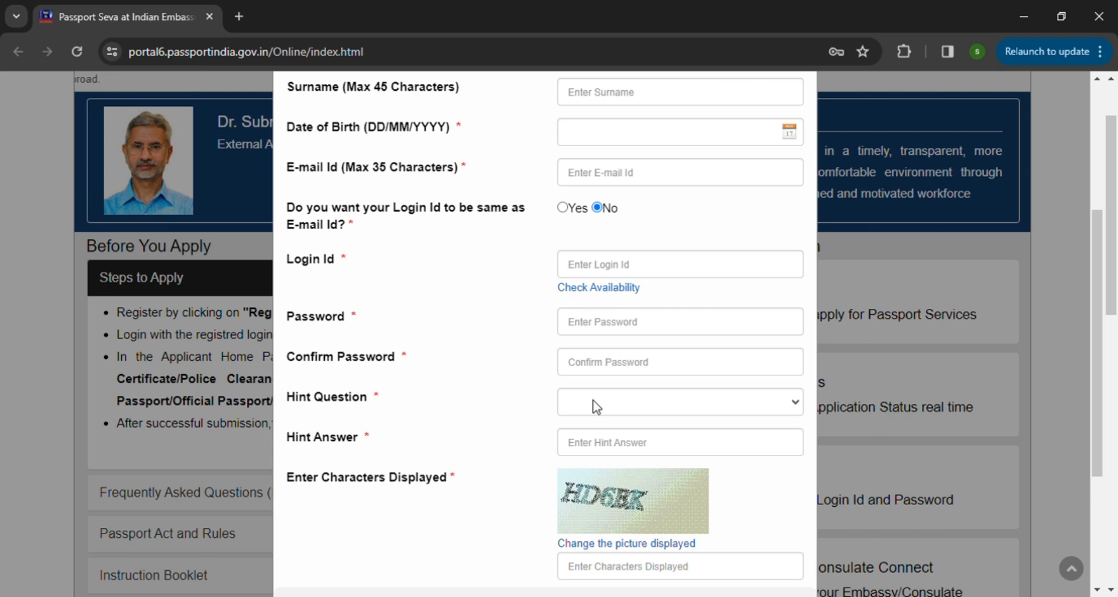
scroll(610, 477, "down", 1)
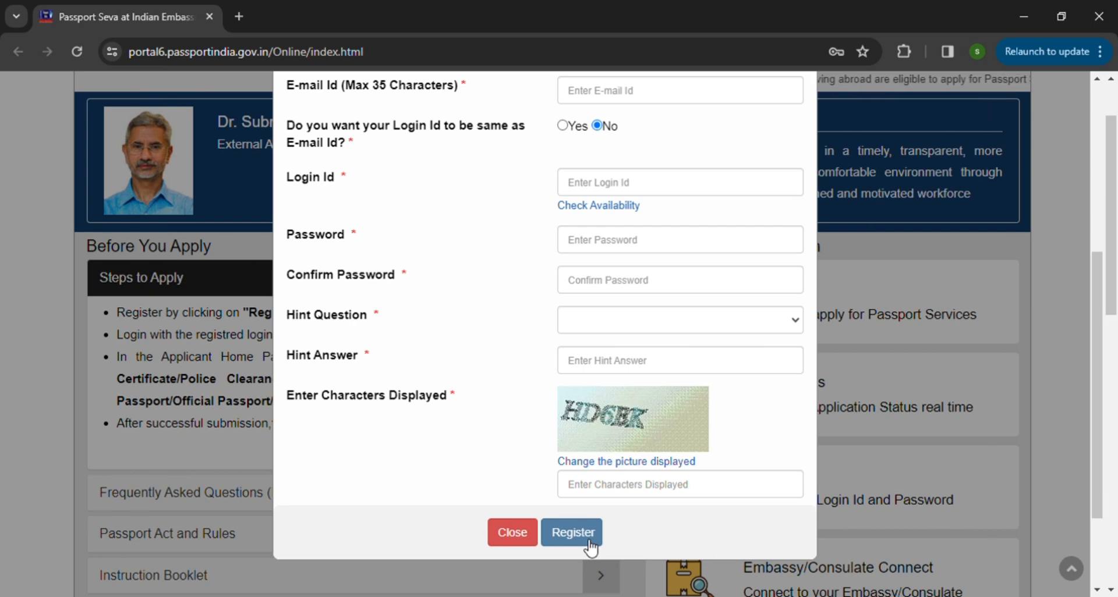
scroll(773, 267, "up", 5)
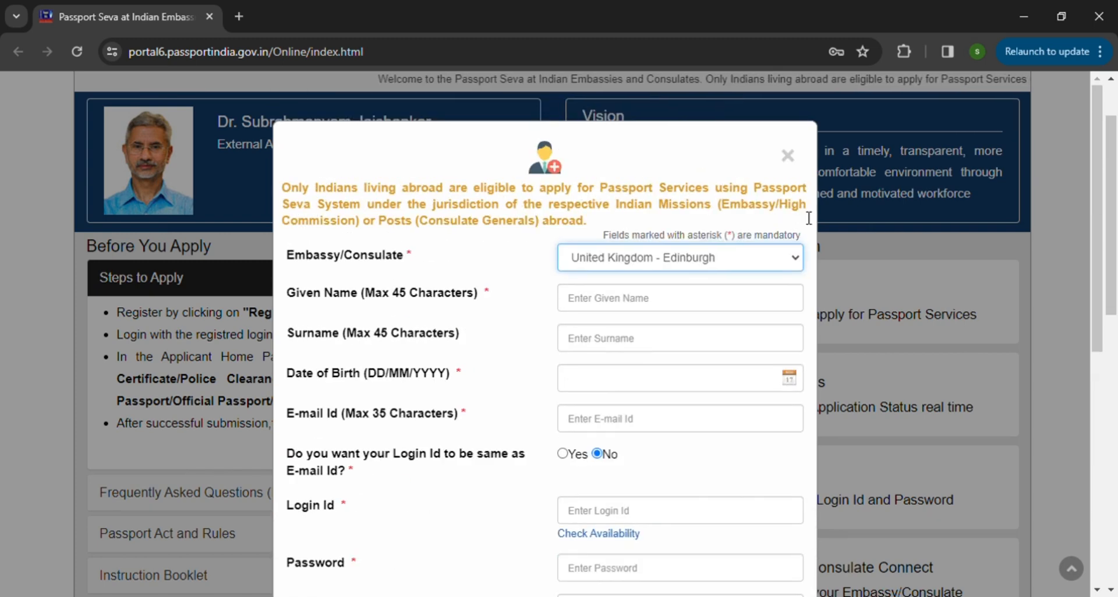
left_click(787, 156)
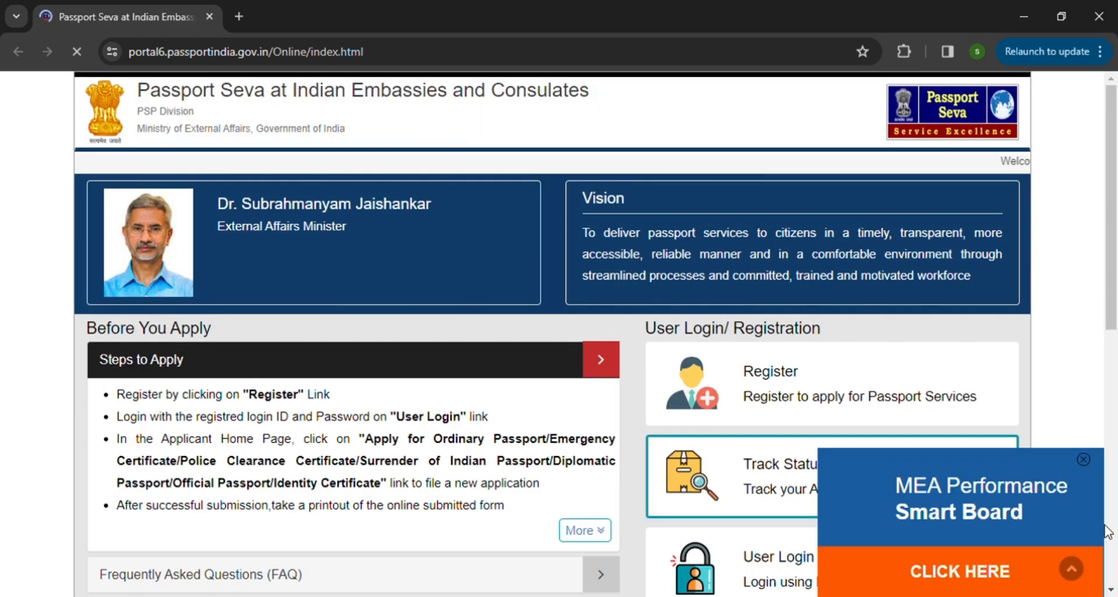
Step: Dismiss the MEA Performance Smart Board pop-up and log in as a user with the login ID, password and displayed characters
left_click(1083, 460)
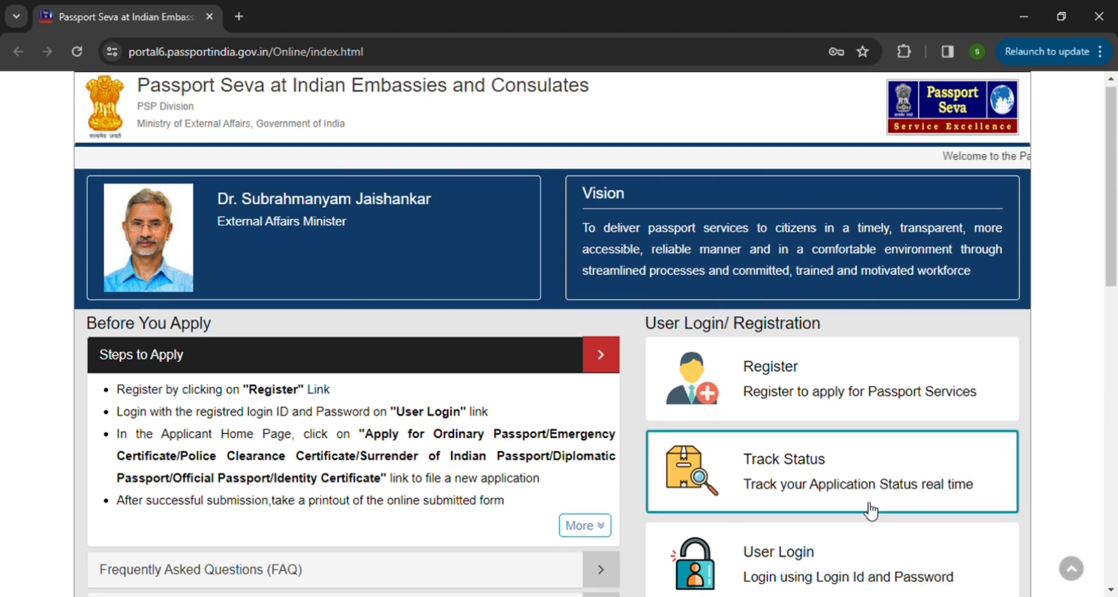
scroll(868, 509, "down", 3)
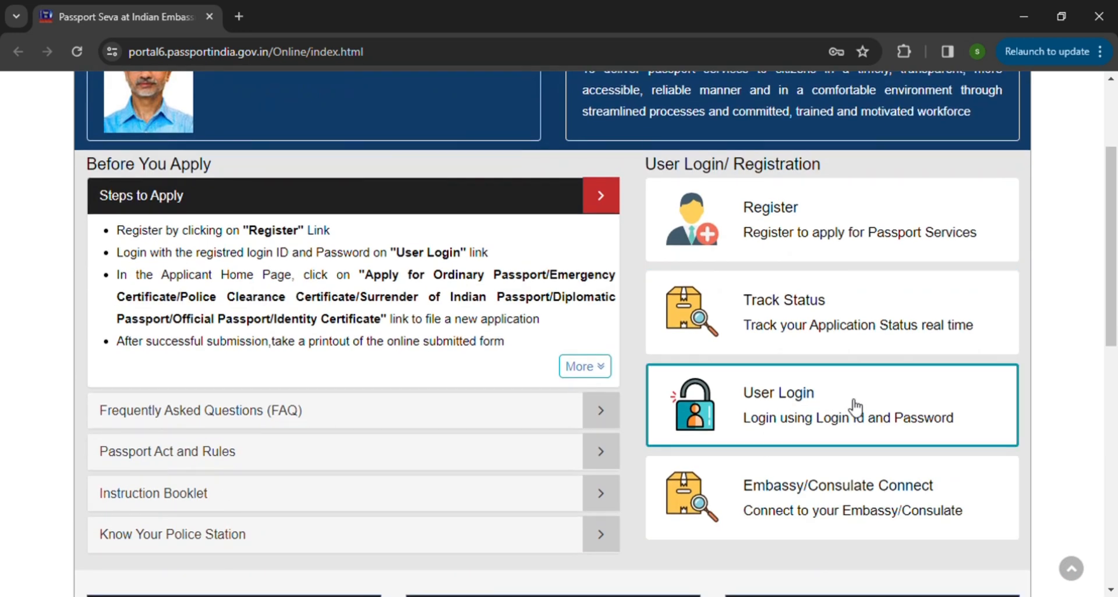
left_click(822, 425)
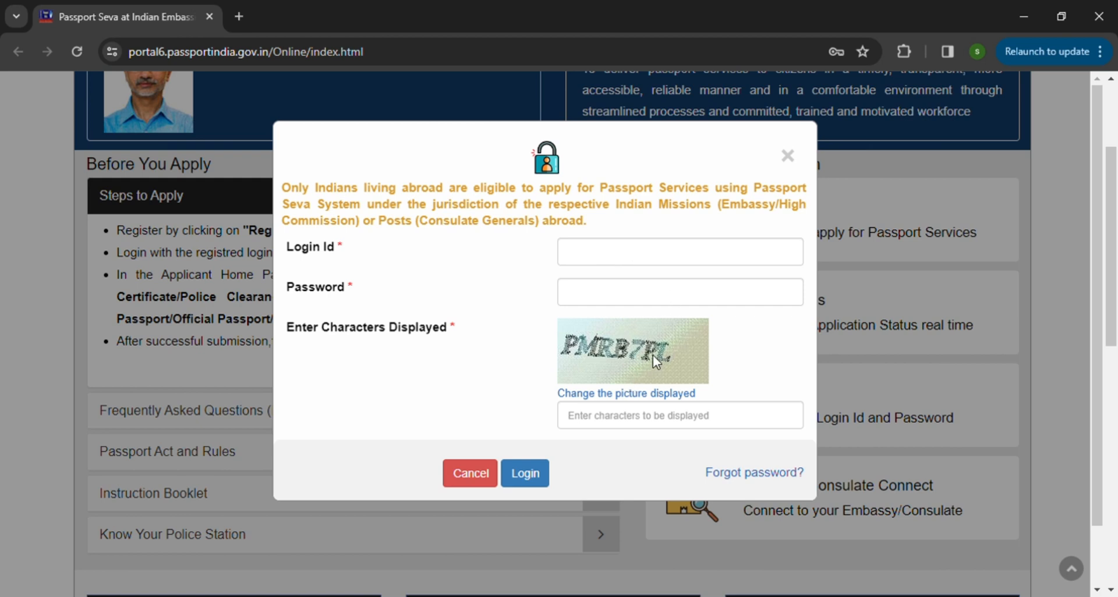
left_click(532, 481)
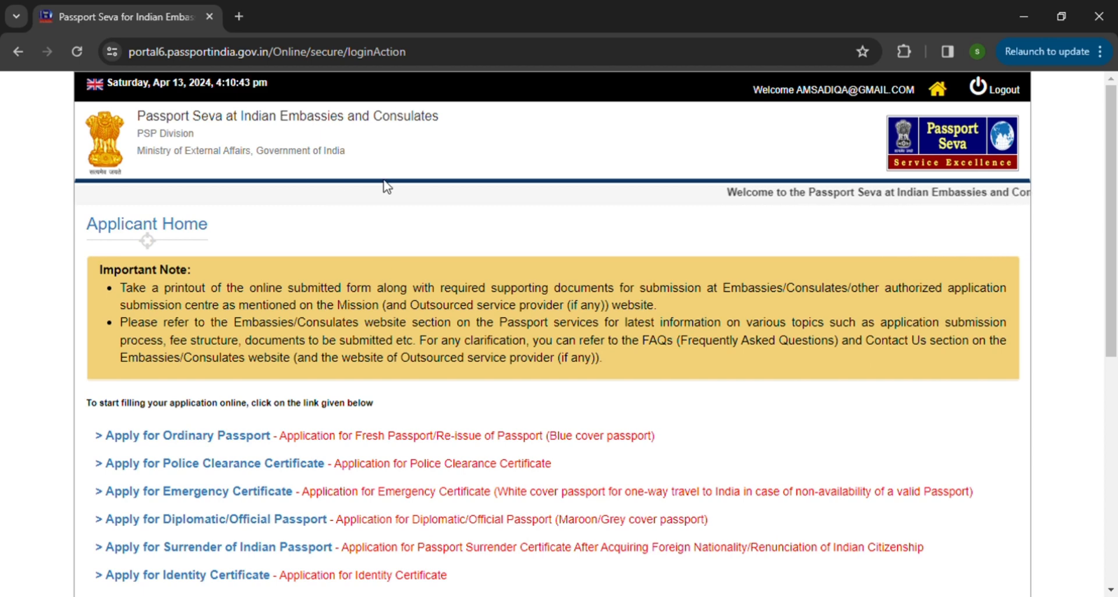
Step: Start a new application for an ordinary passport from the Applicant Home page
scroll(513, 289, "down", 2)
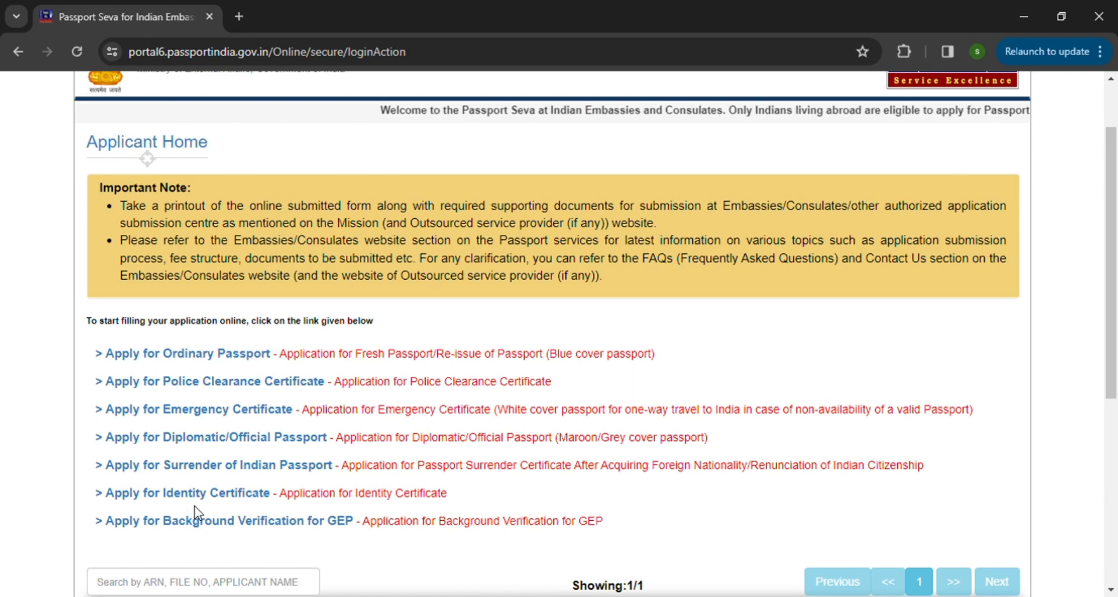
mouse_move(284, 393)
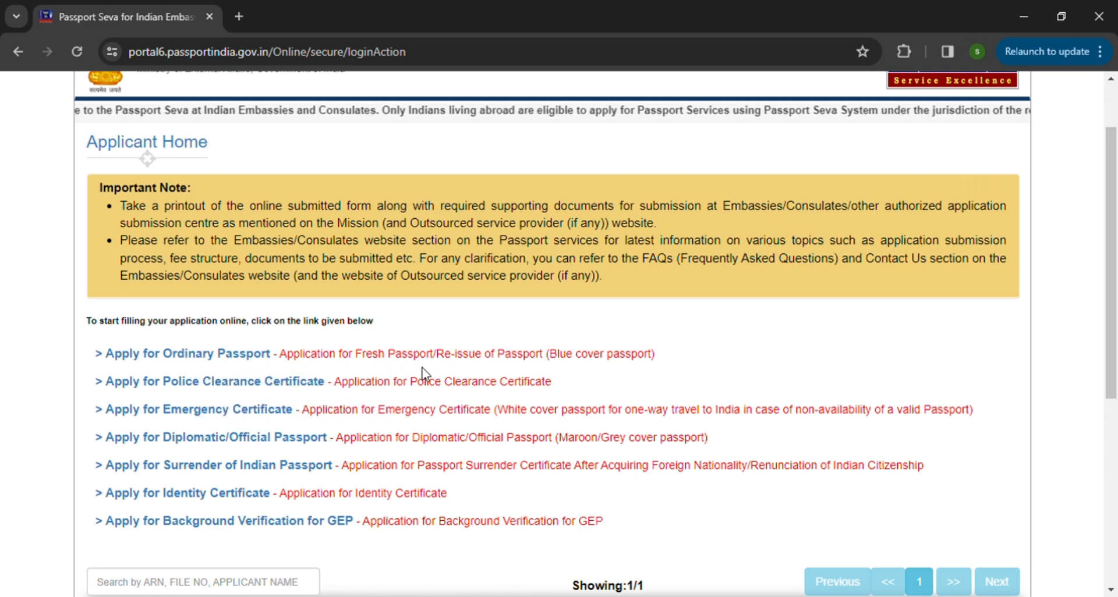
left_click(187, 356)
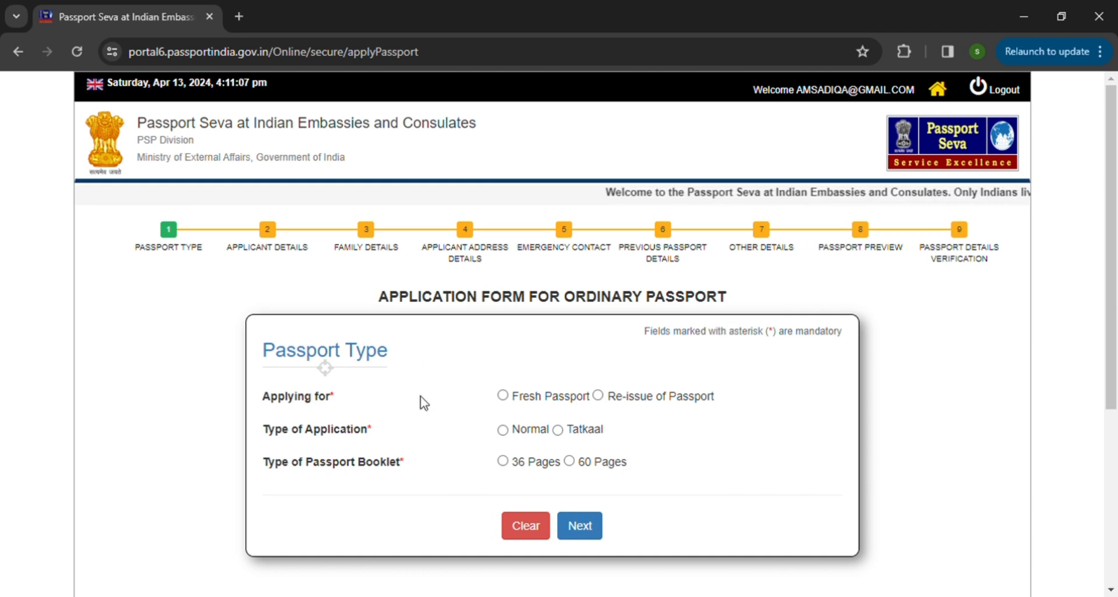
Step: Choose Re-issue of Passport with reason Validity Expired Within 3 Years/Due To Expire, Normal application and 36 Pages booklet, and continue to the applicant details
left_click(602, 401)
scroll(446, 422, "down", 3)
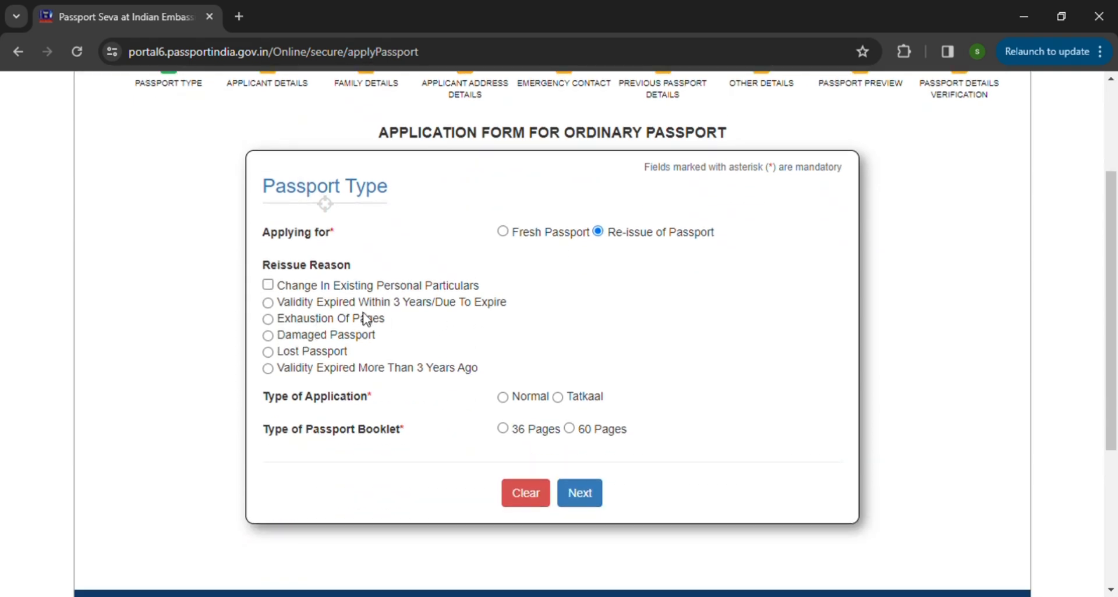
left_click(268, 303)
left_click(503, 398)
left_click(503, 429)
left_click(589, 500)
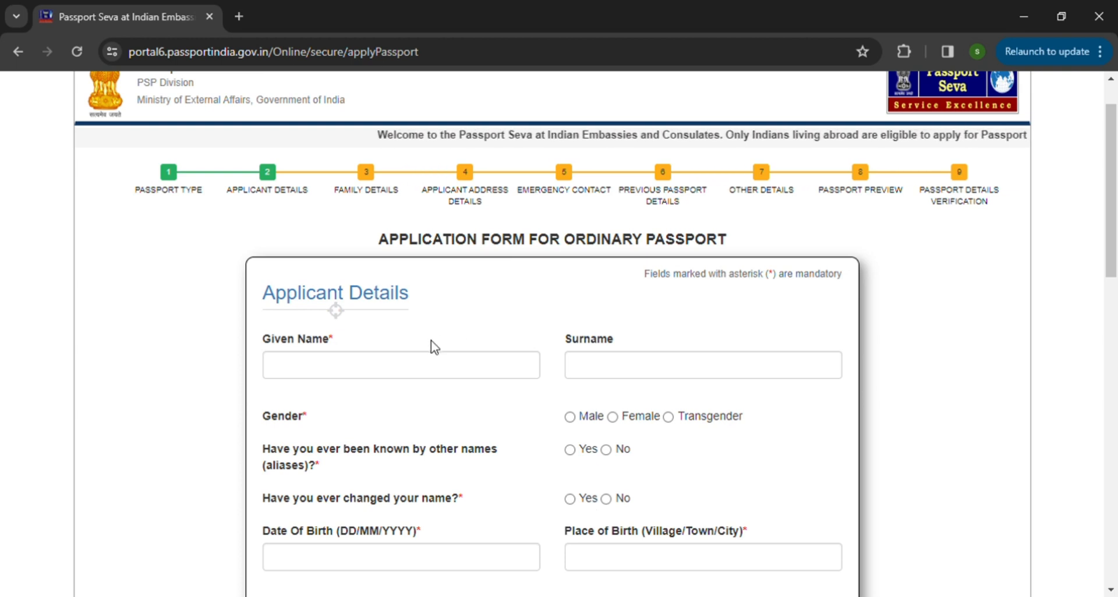
Step: Review the Applicant Details fields, including the employment type options and the Aadhaar consent, and proceed to the family details
scroll(433, 347, "down", 1)
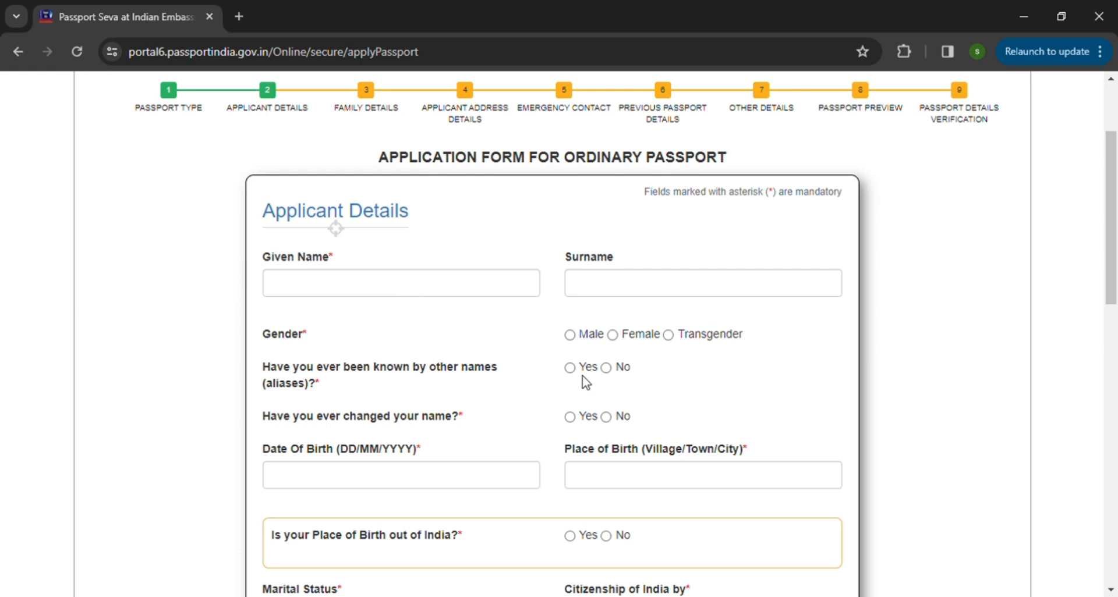
scroll(512, 417, "down", 1)
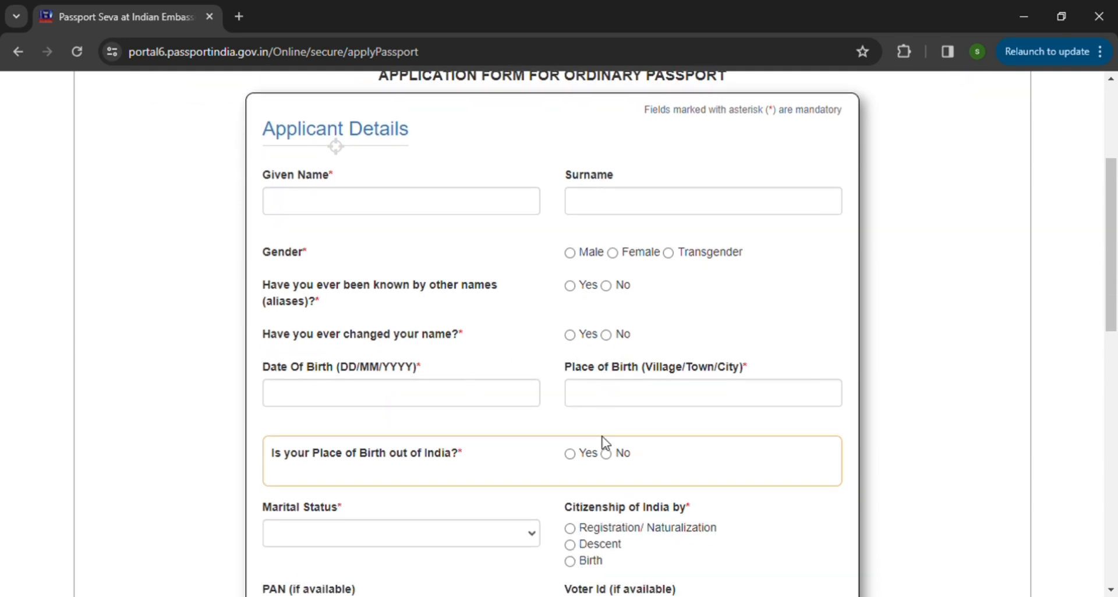
scroll(464, 477, "down", 3)
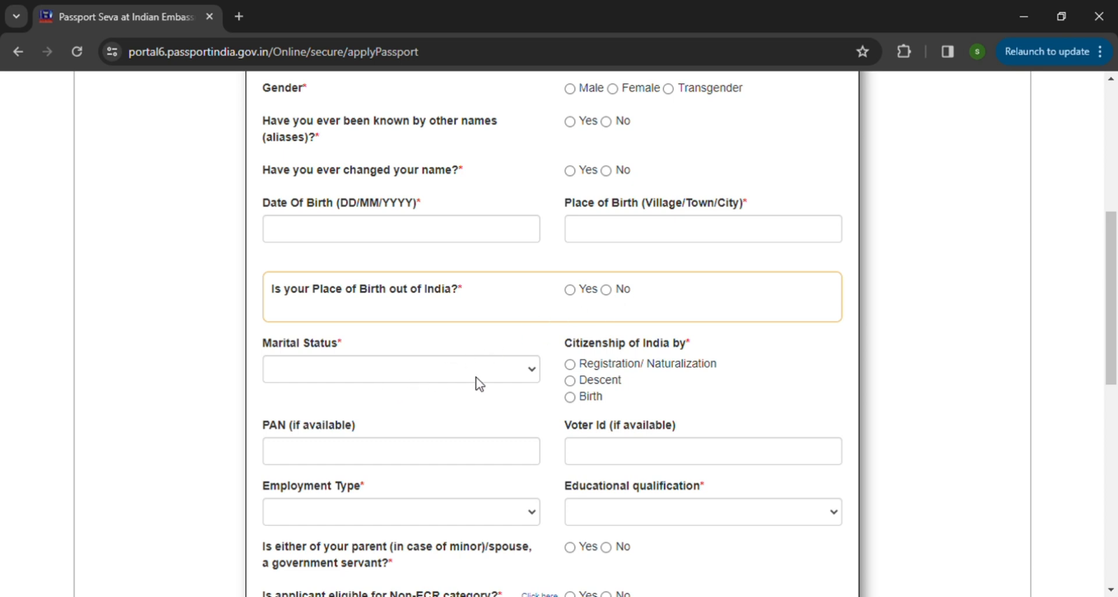
scroll(480, 385, "down", 1)
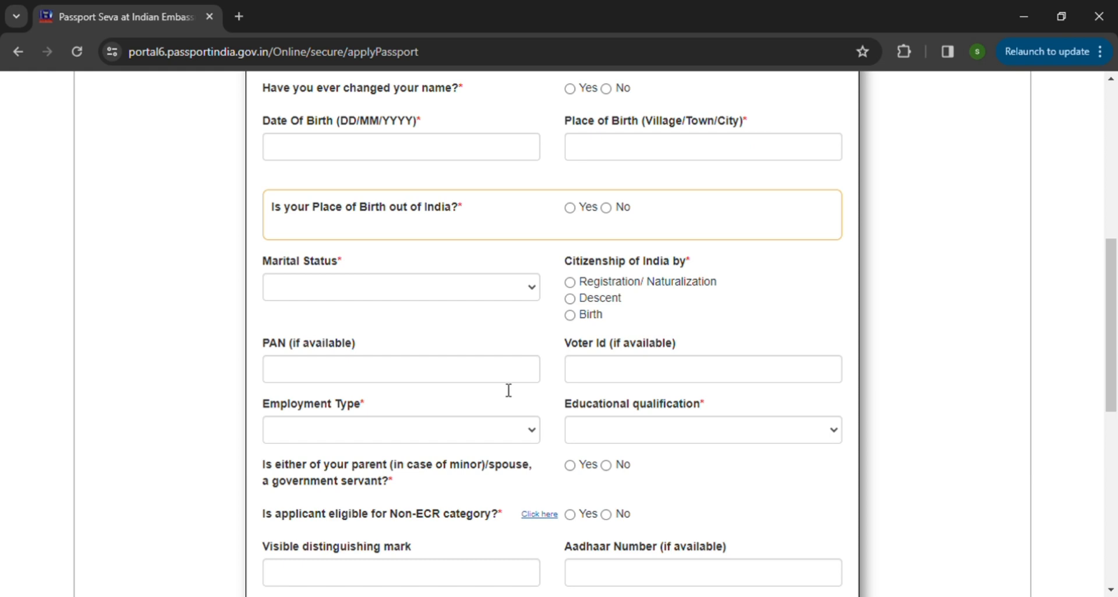
scroll(508, 391, "down", 1)
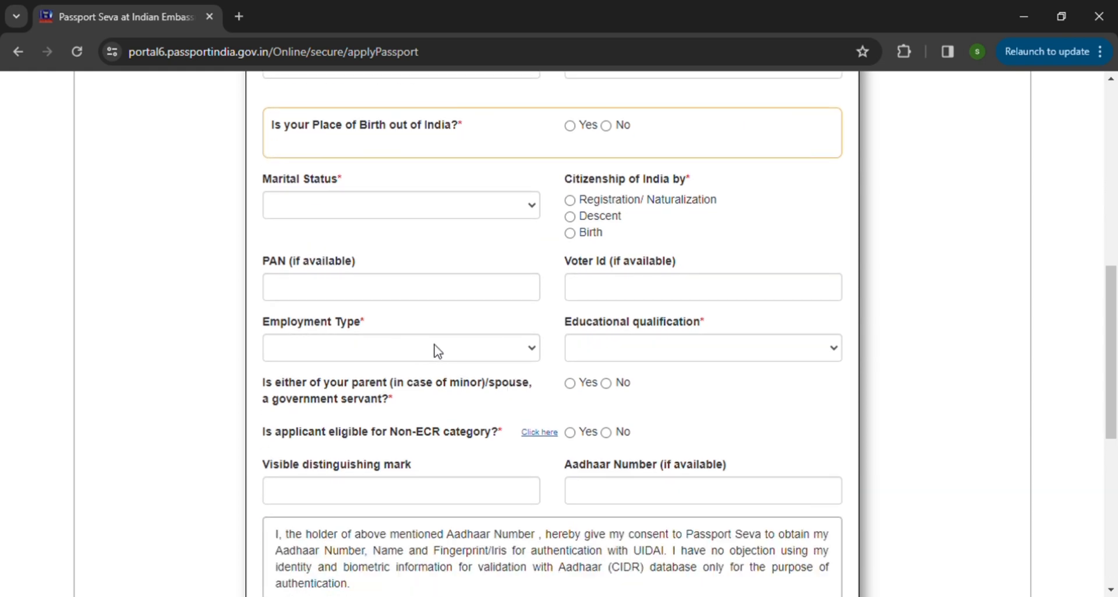
left_click(534, 352)
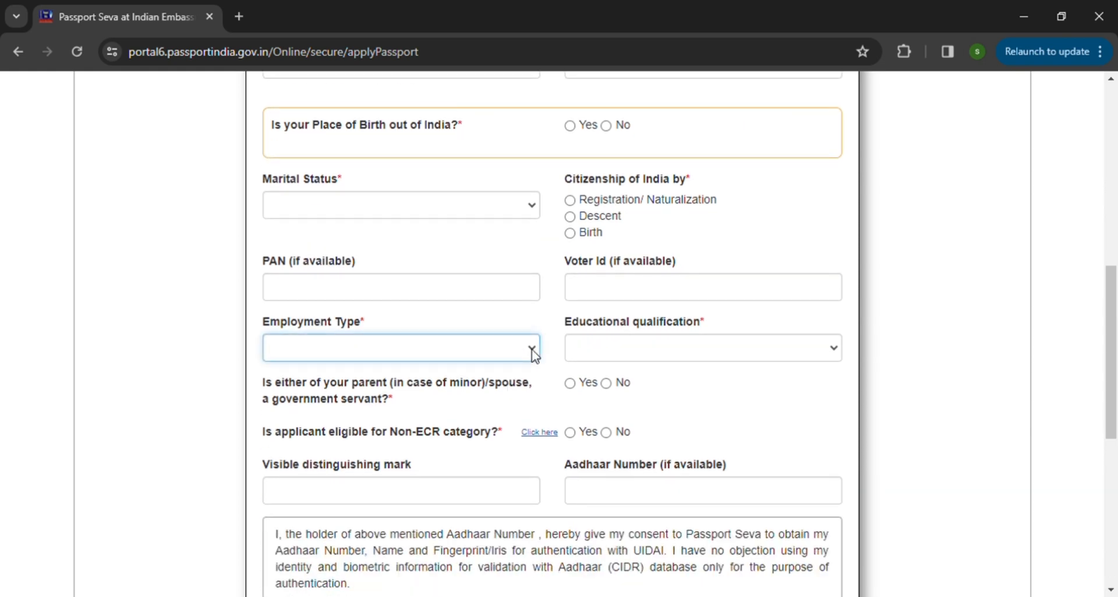
left_click(463, 318)
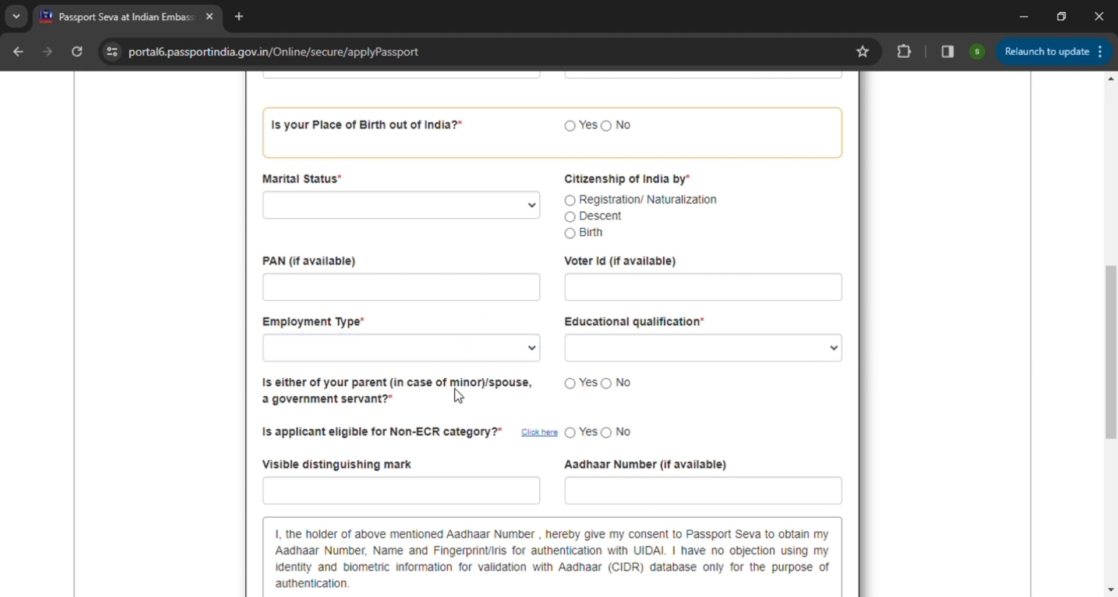
scroll(474, 396, "down", 2)
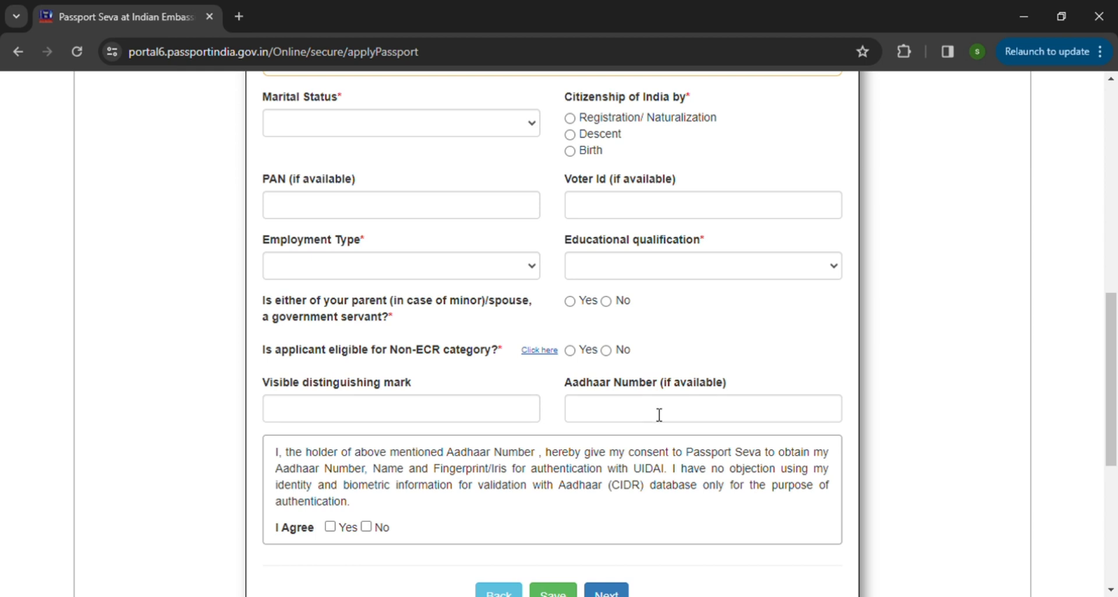
scroll(659, 415, "down", 1)
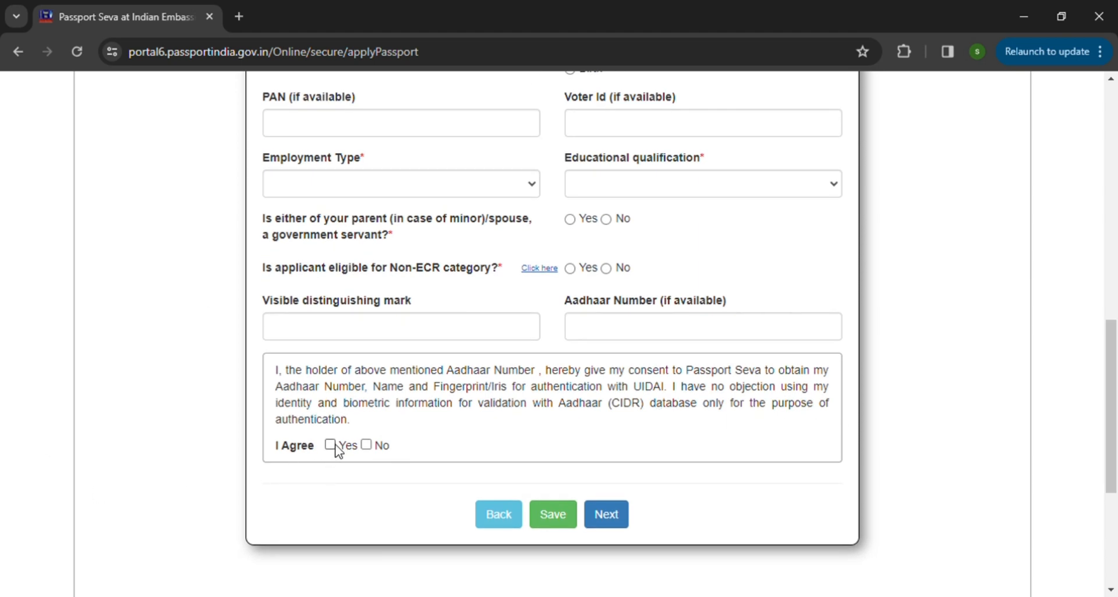
left_click(612, 527)
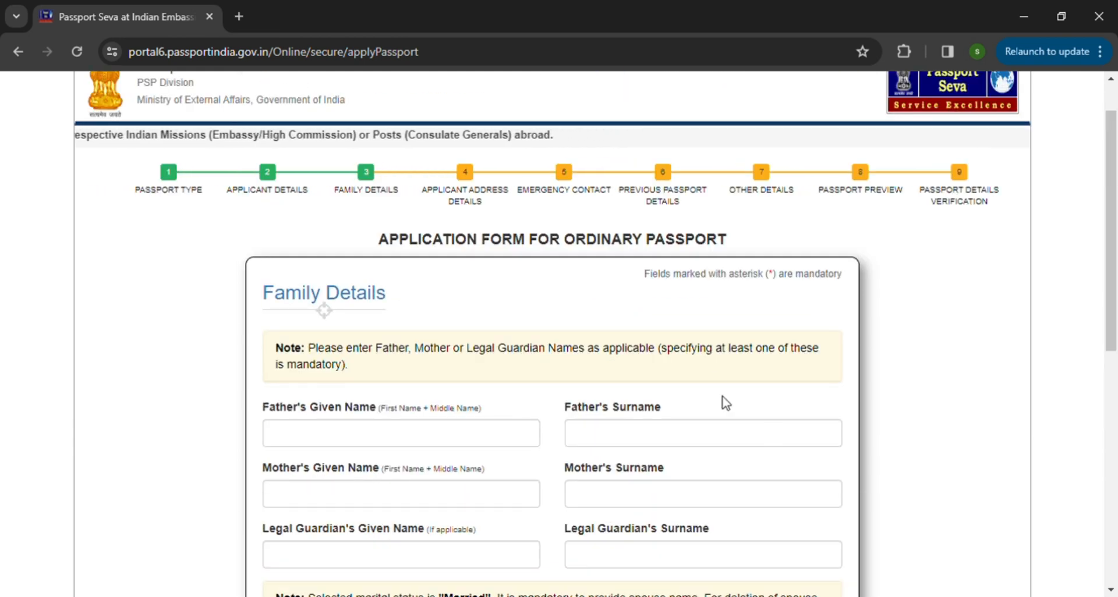
Step: Review the Family Details fields, continue to the applicant address details and acknowledge the important notice
scroll(693, 381, "down", 1)
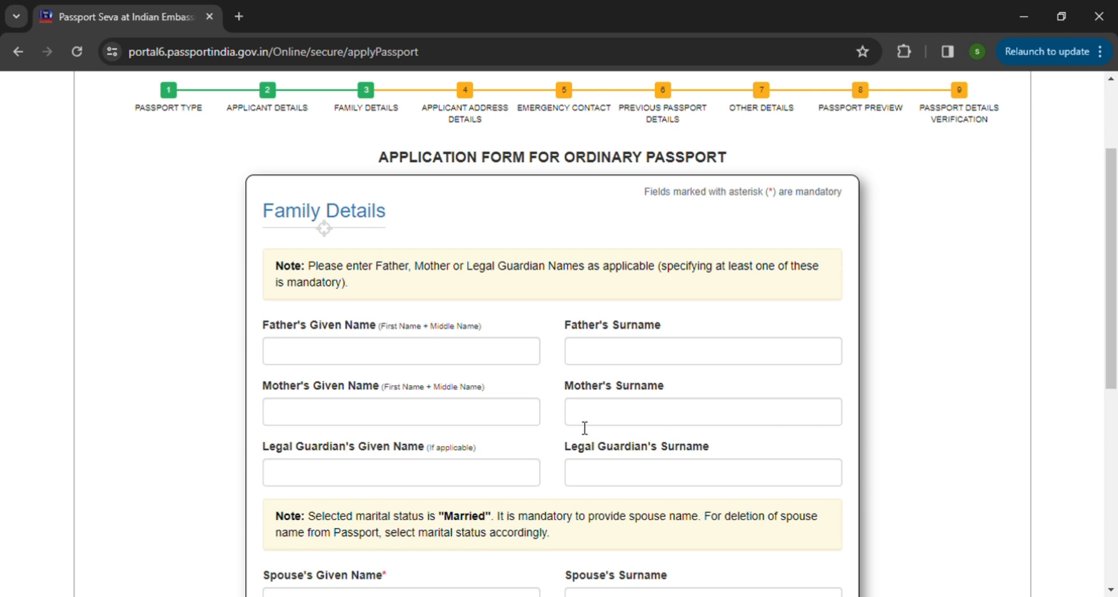
scroll(763, 420, "down", 1)
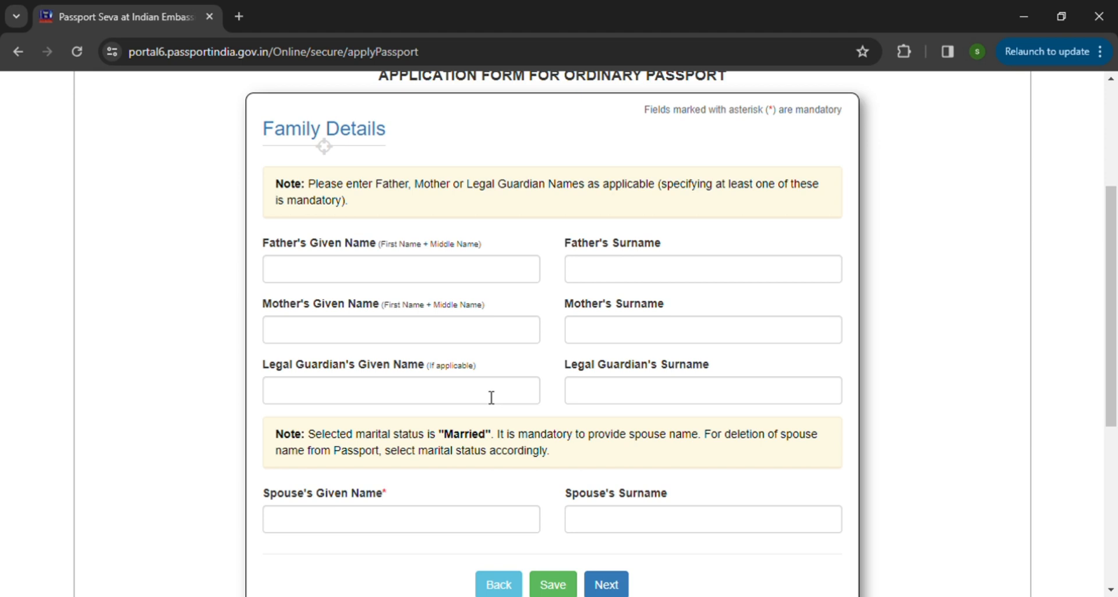
scroll(492, 398, "down", 1)
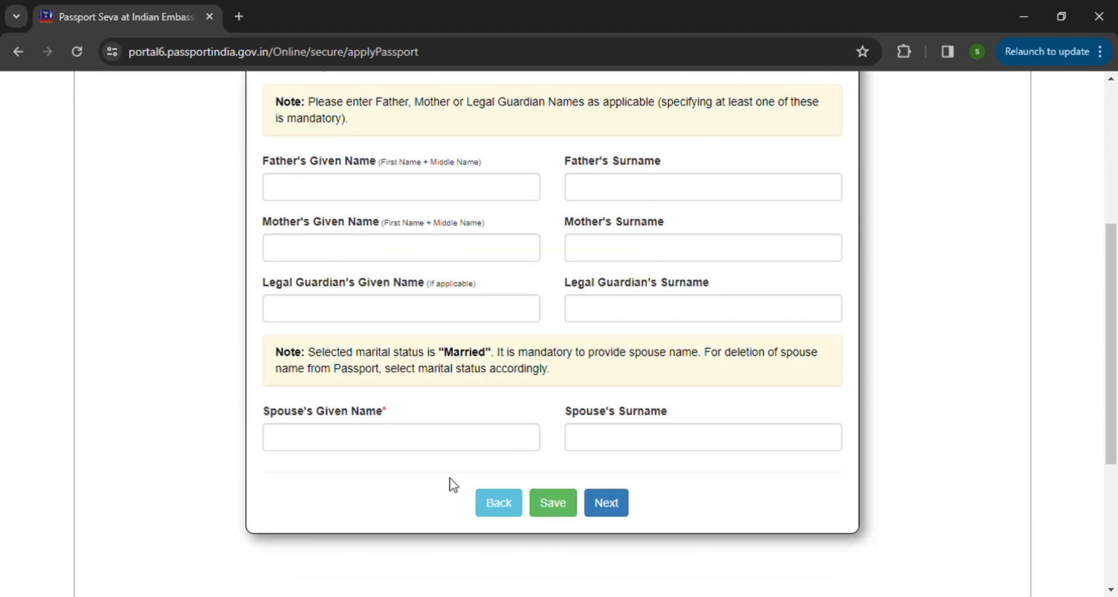
left_click(605, 503)
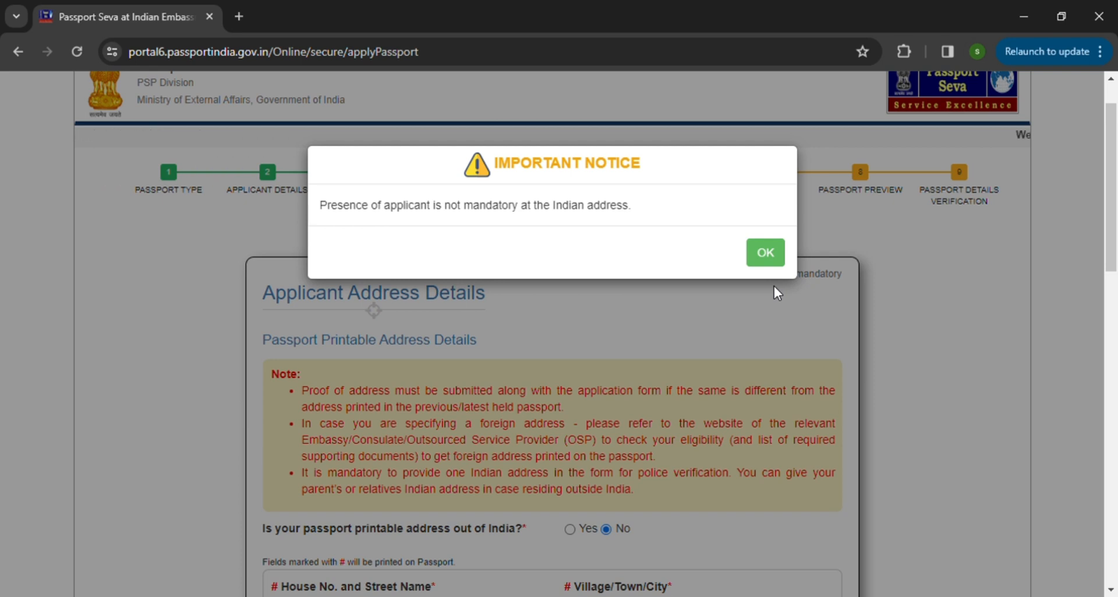
left_click(772, 253)
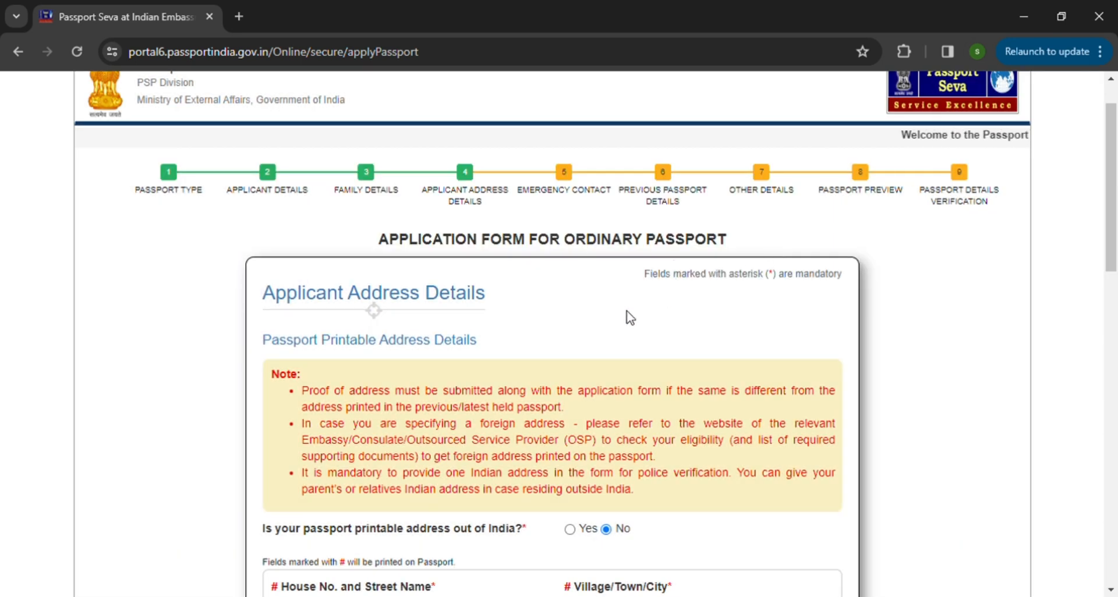
Step: Examine the address proof note, the passport printable address fields and the Other Address Details fields
scroll(706, 269, "up", 1)
scroll(588, 363, "down", 3)
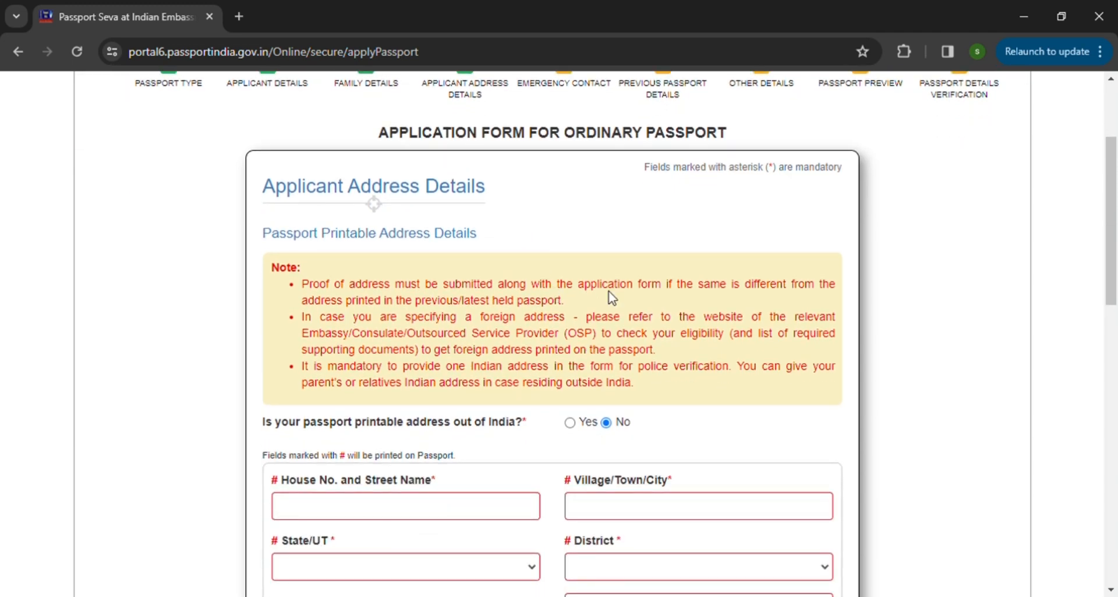
scroll(611, 298, "down", 3)
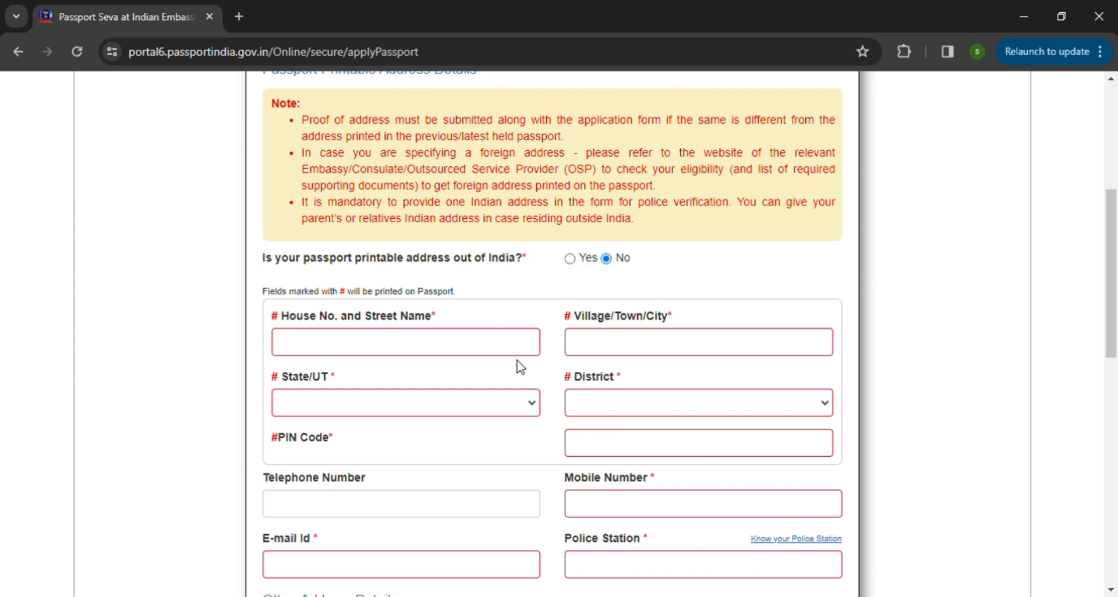
left_click(366, 350)
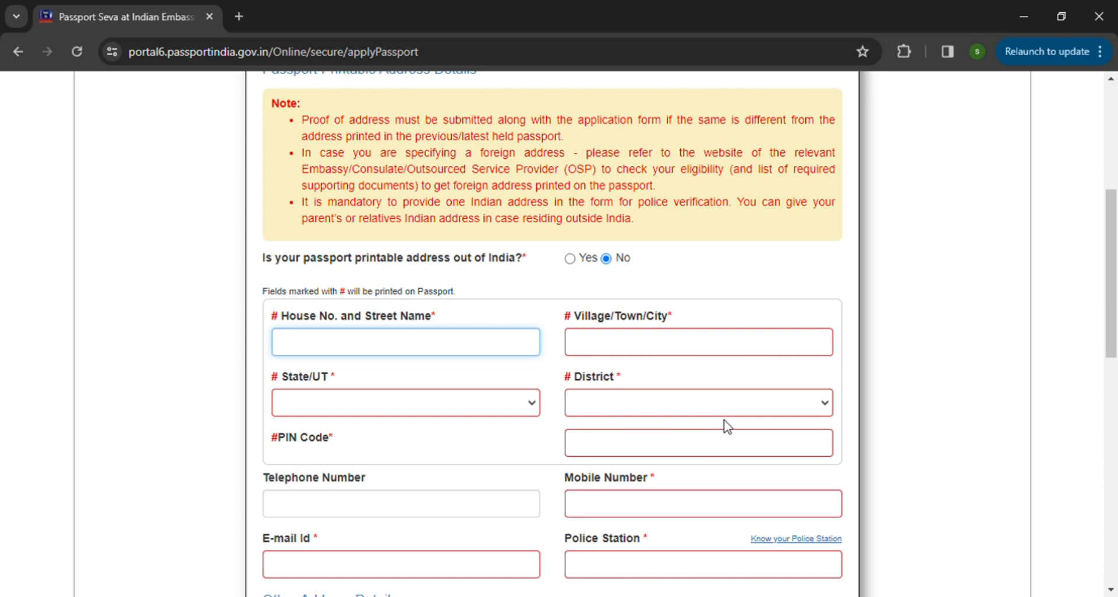
scroll(727, 426, "down", 1)
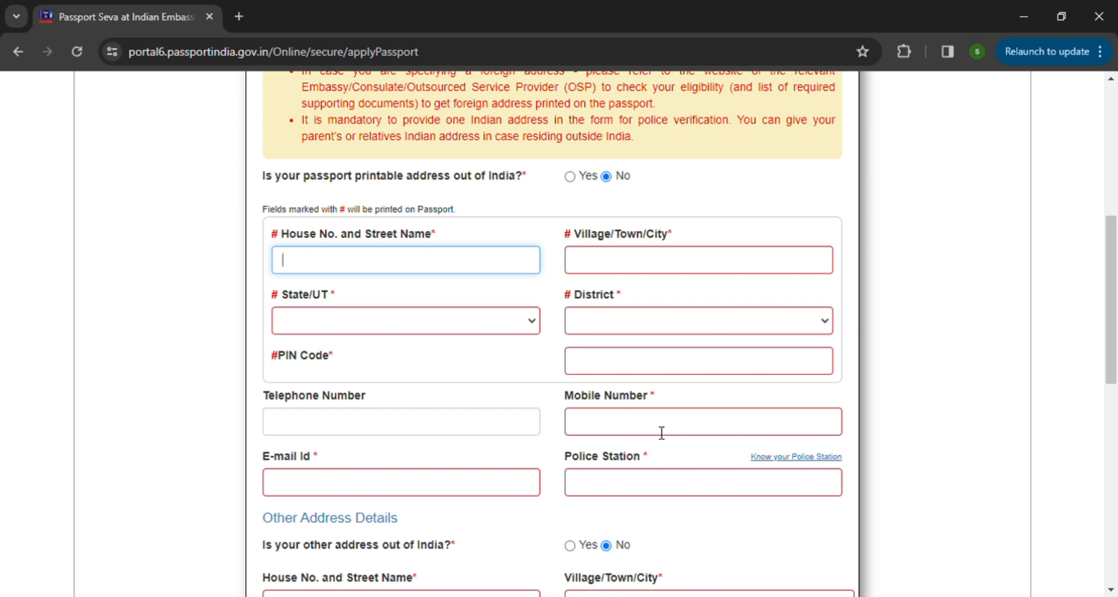
scroll(662, 433, "down", 1)
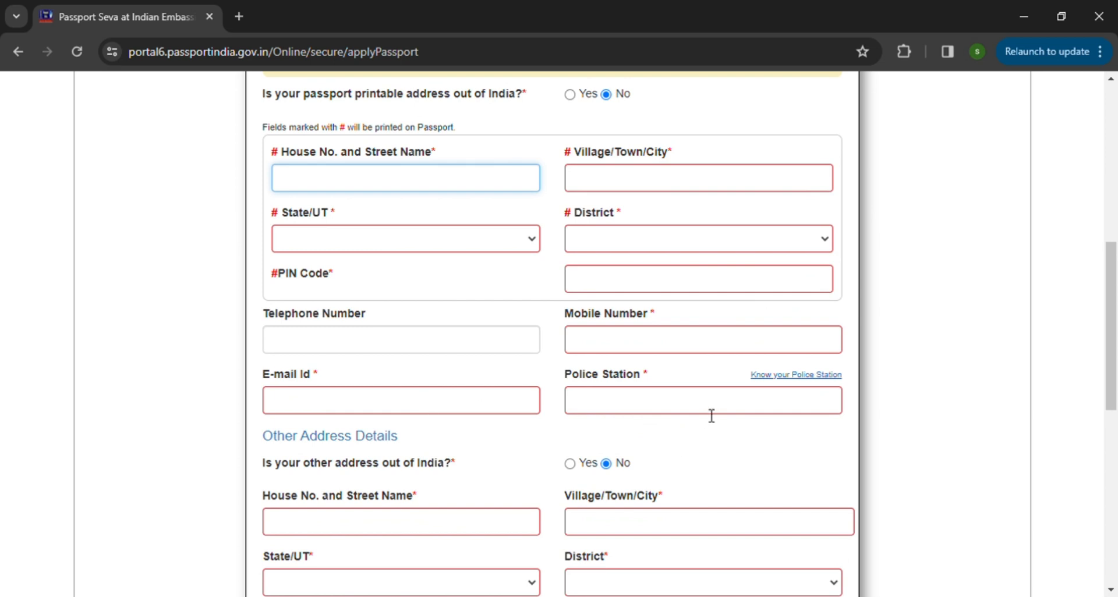
scroll(719, 412, "down", 1)
scroll(720, 412, "down", 2)
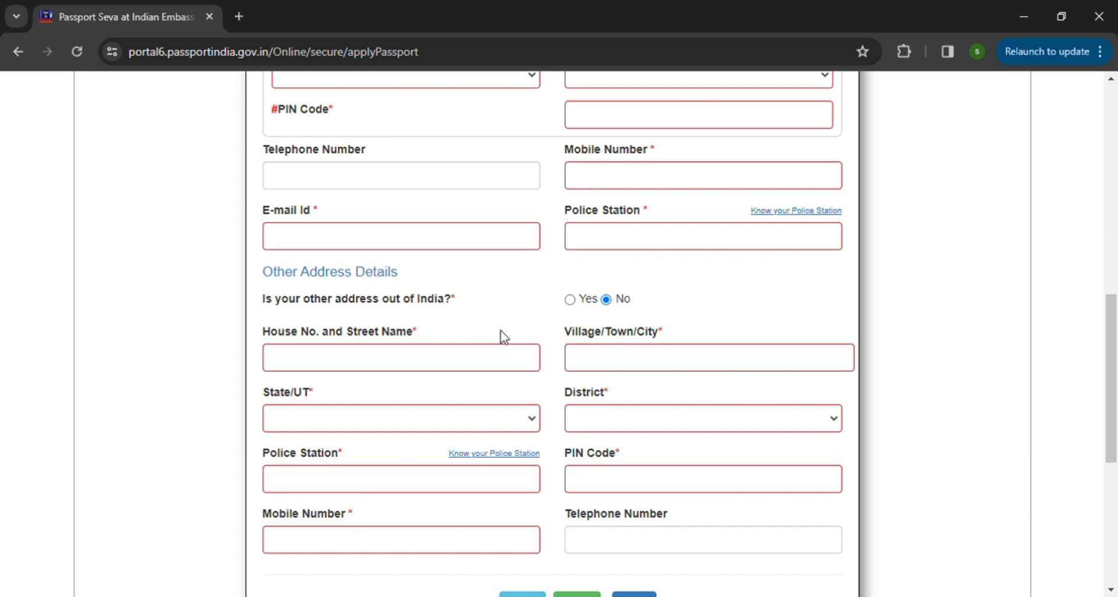
Step: Mark the other address as out of India and confirm No Change in Address/I have valid Address Proof
left_click(570, 300)
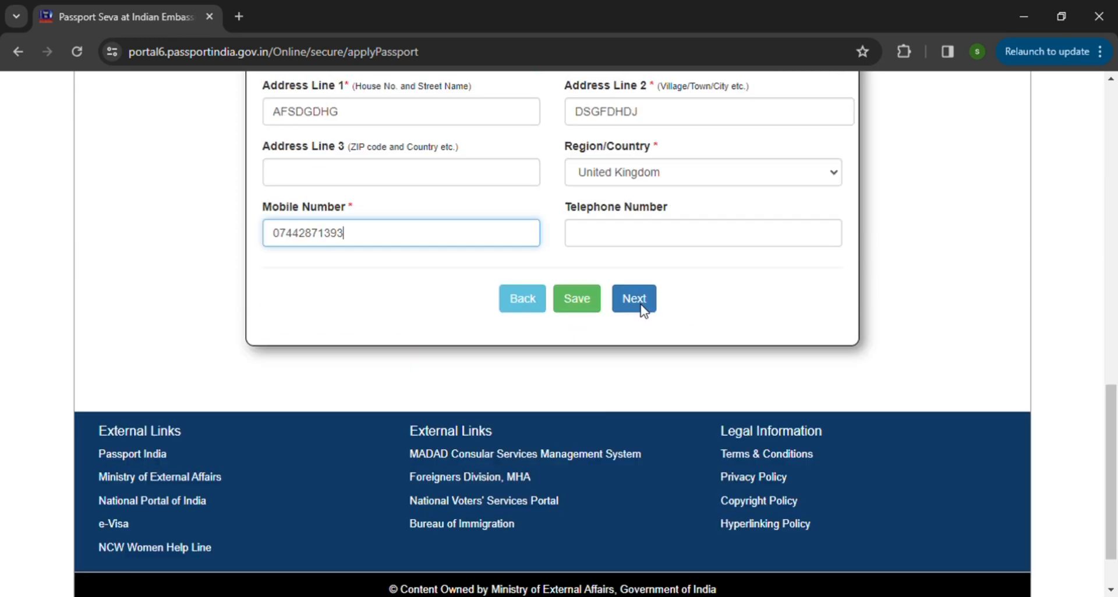
left_click(645, 301)
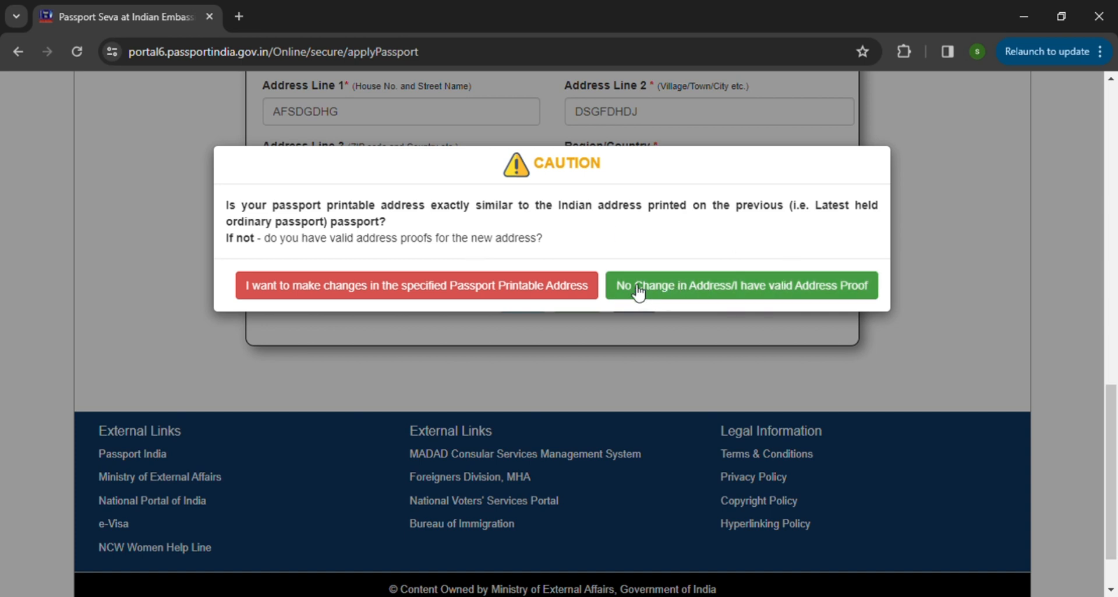
left_click(678, 291)
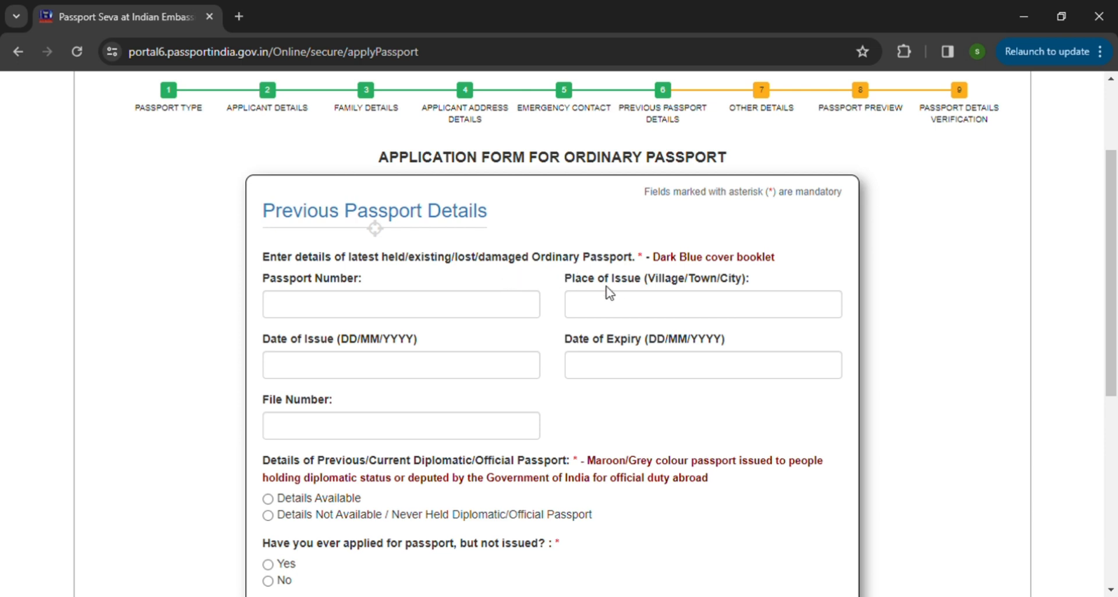
Step: Review the Previous Passport Details fields for the latest held ordinary passport
left_click(470, 304)
scroll(436, 227, "down", 2)
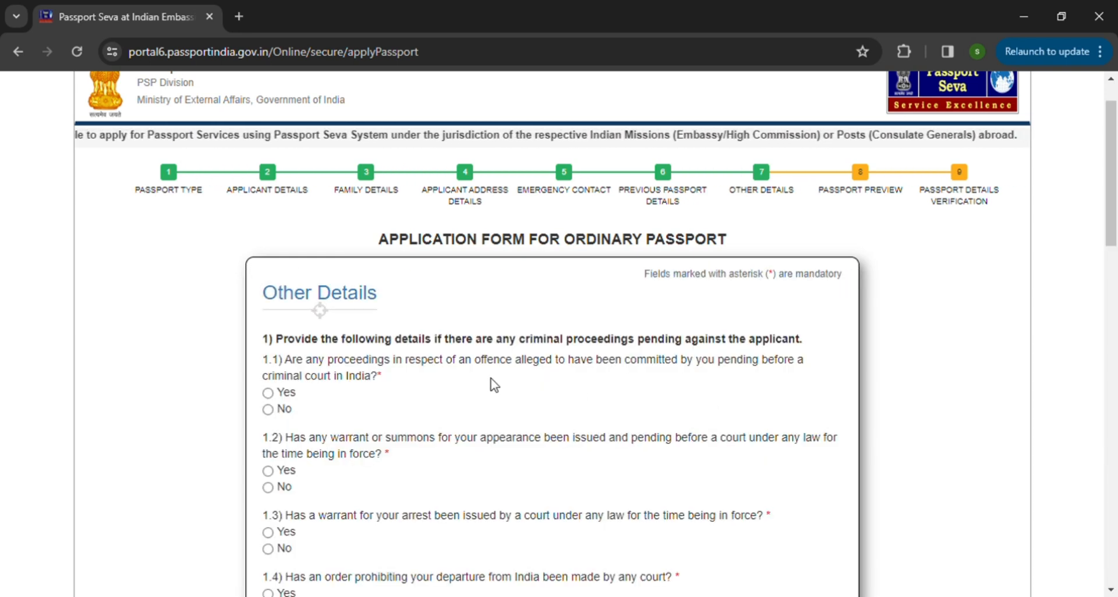
Step: Answer No to questions 1.1 to 1.4 about pending criminal proceedings in the Other Details section
scroll(491, 382, "down", 3)
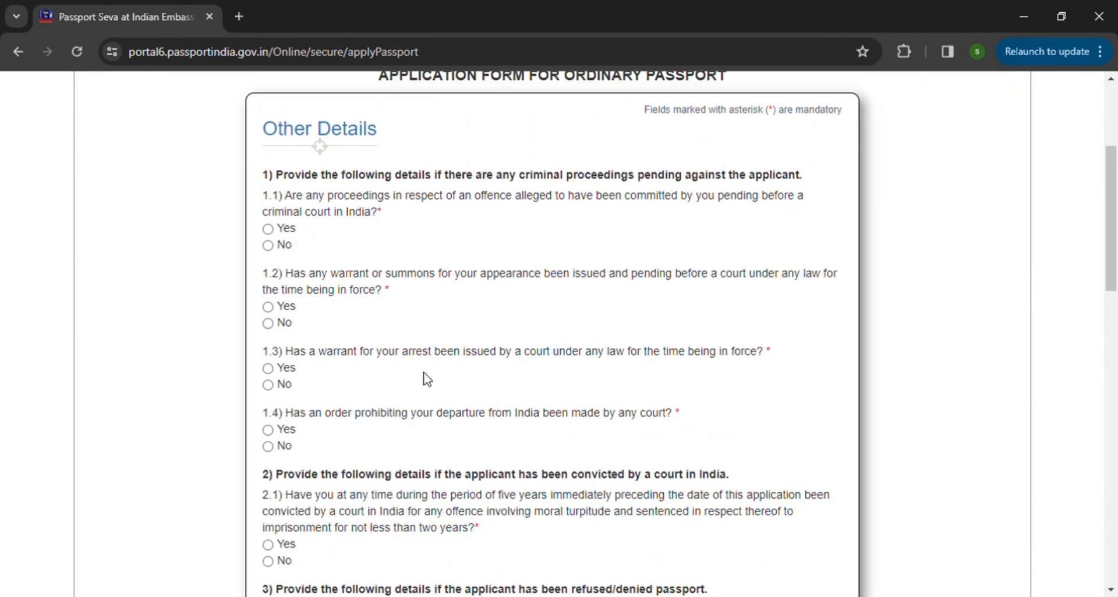
scroll(425, 377, "down", 2)
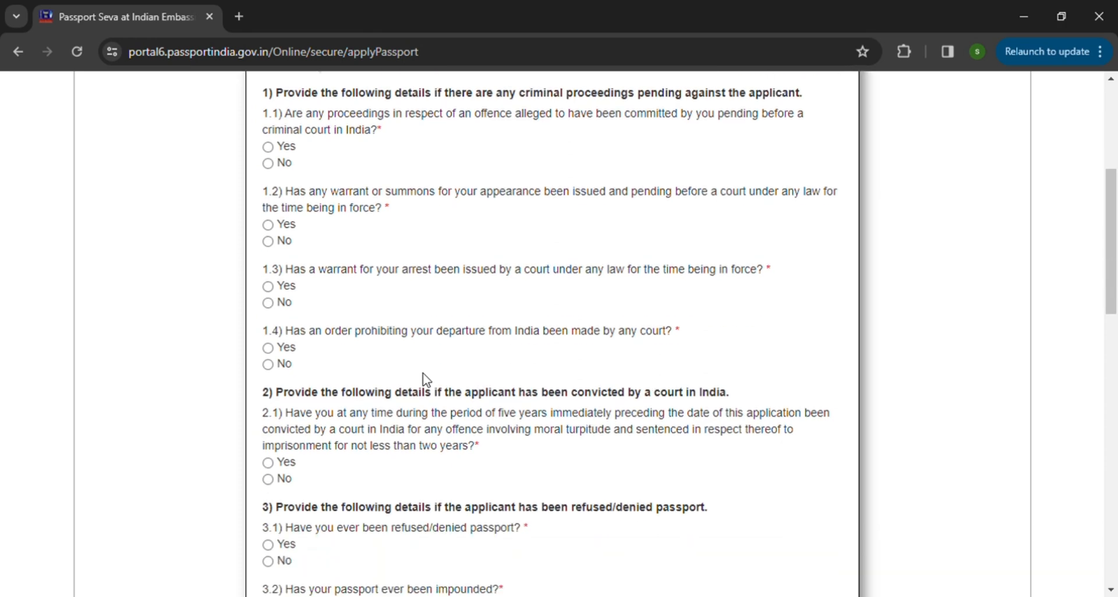
scroll(425, 378, "up", 5)
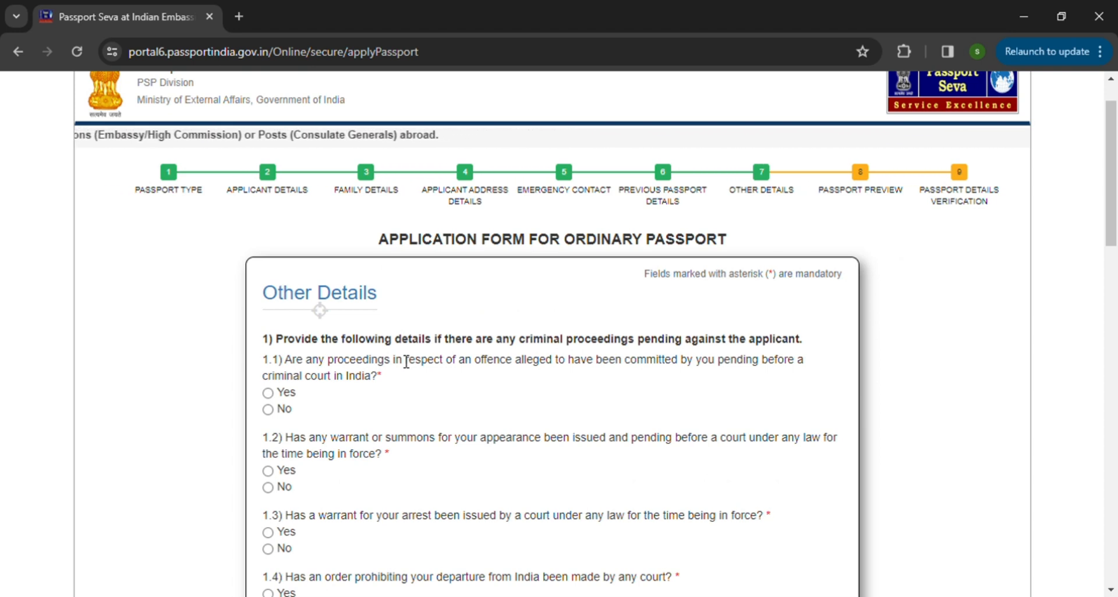
scroll(406, 361, "down", 2)
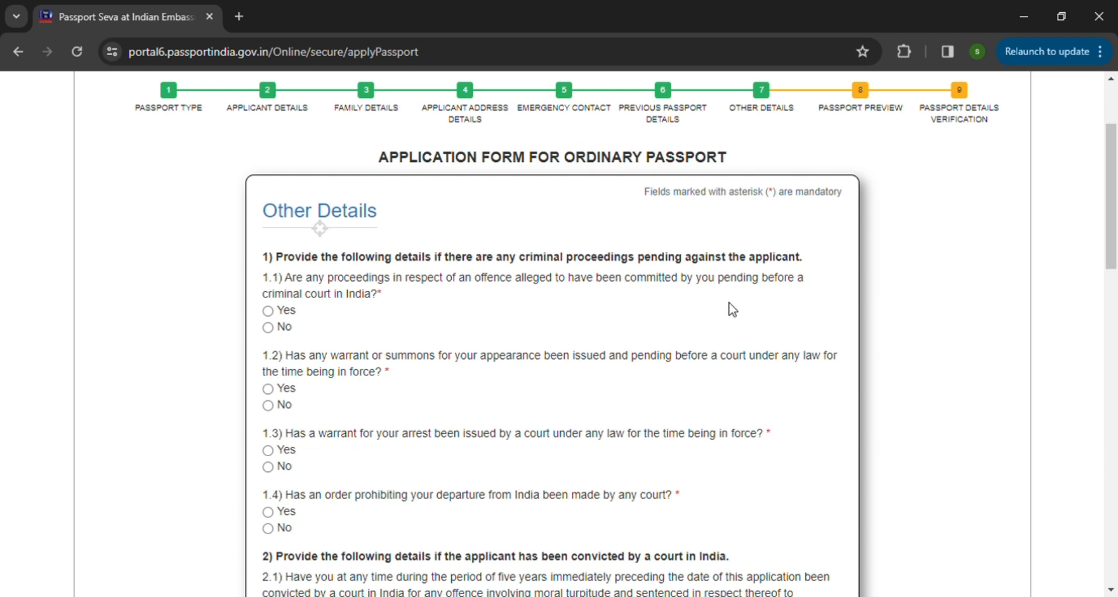
left_click(271, 335)
left_click(273, 407)
scroll(564, 438, "down", 3)
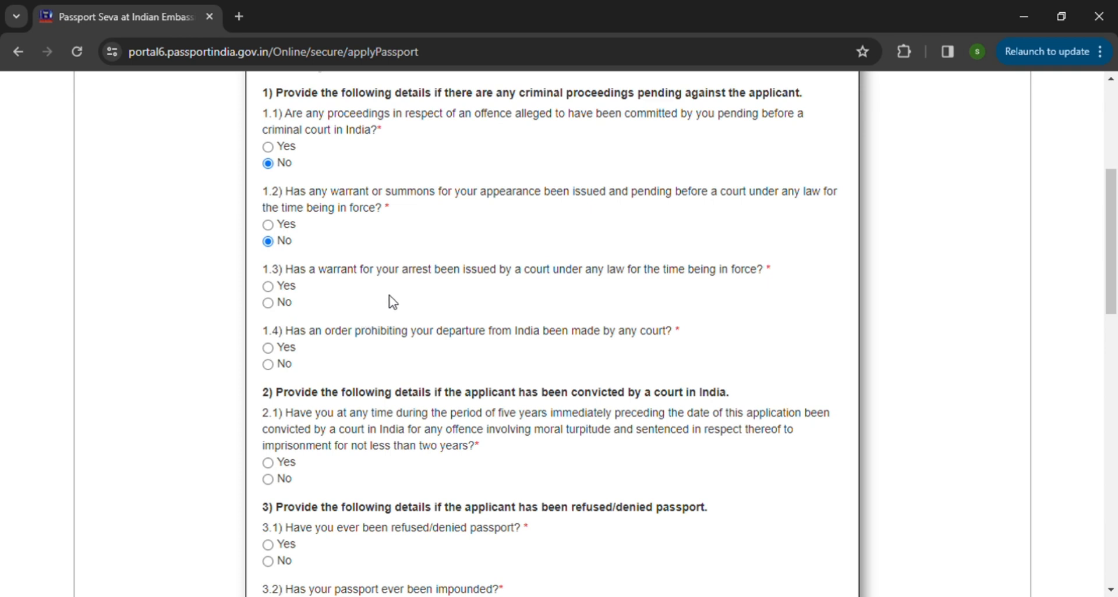
left_click(269, 304)
left_click(269, 365)
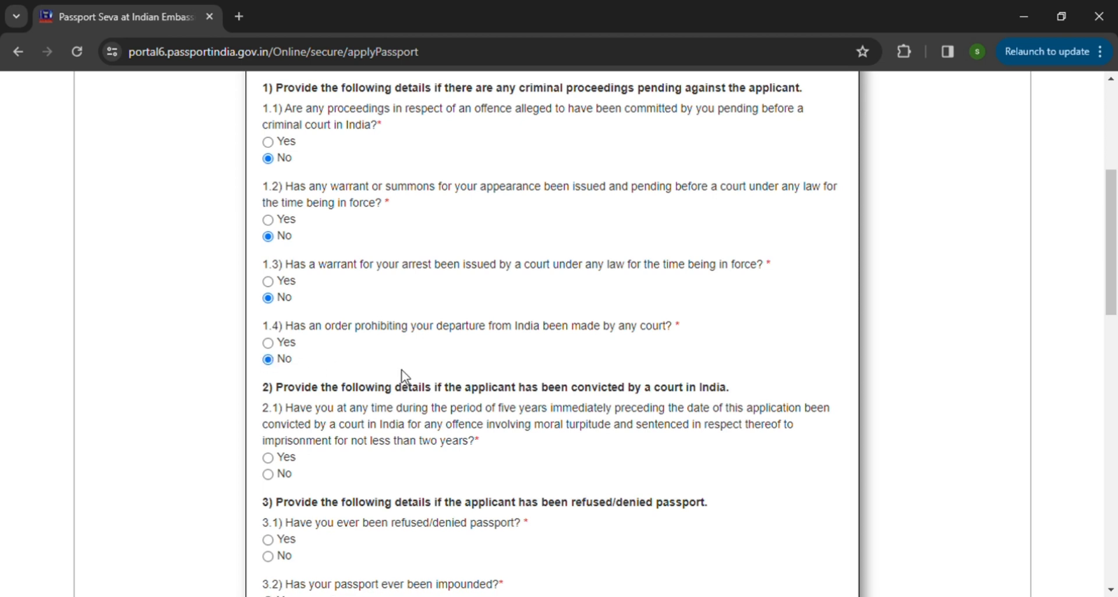
Step: Answer No to question 2.1 on court convictions and to 3.1 to 3.3 on refused, impounded or revoked passports
scroll(384, 378, "down", 1)
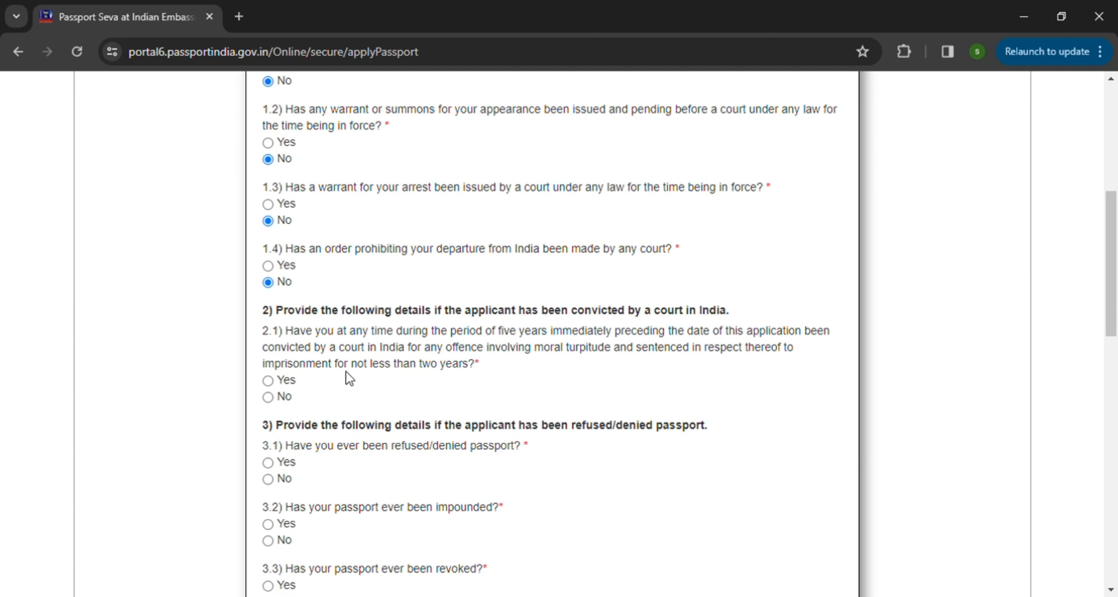
left_click(277, 403)
scroll(449, 420, "down", 1)
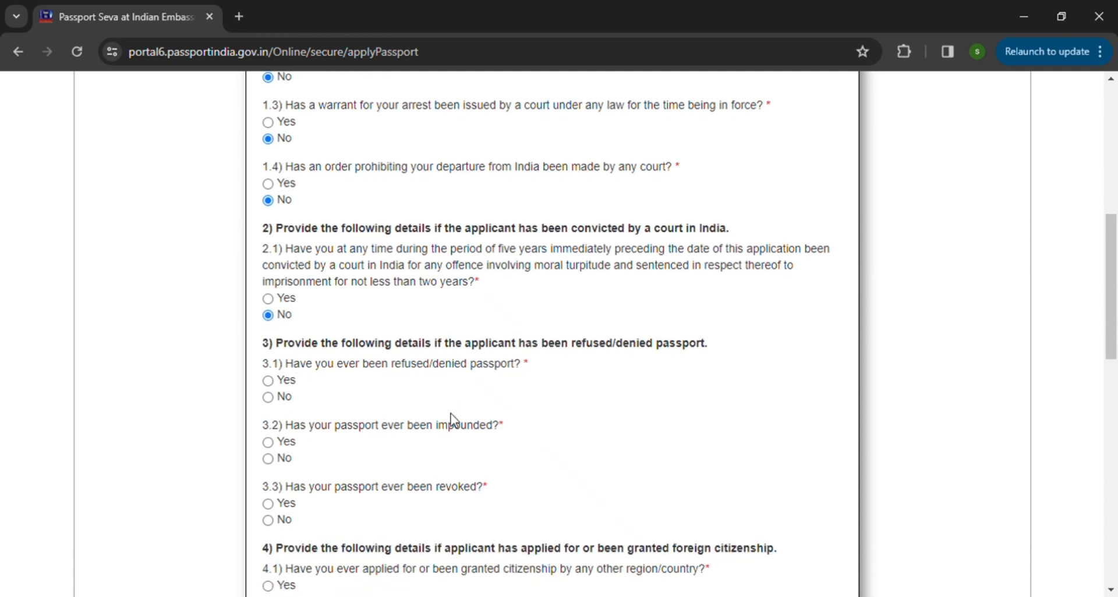
left_click(268, 397)
scroll(421, 441, "down", 1)
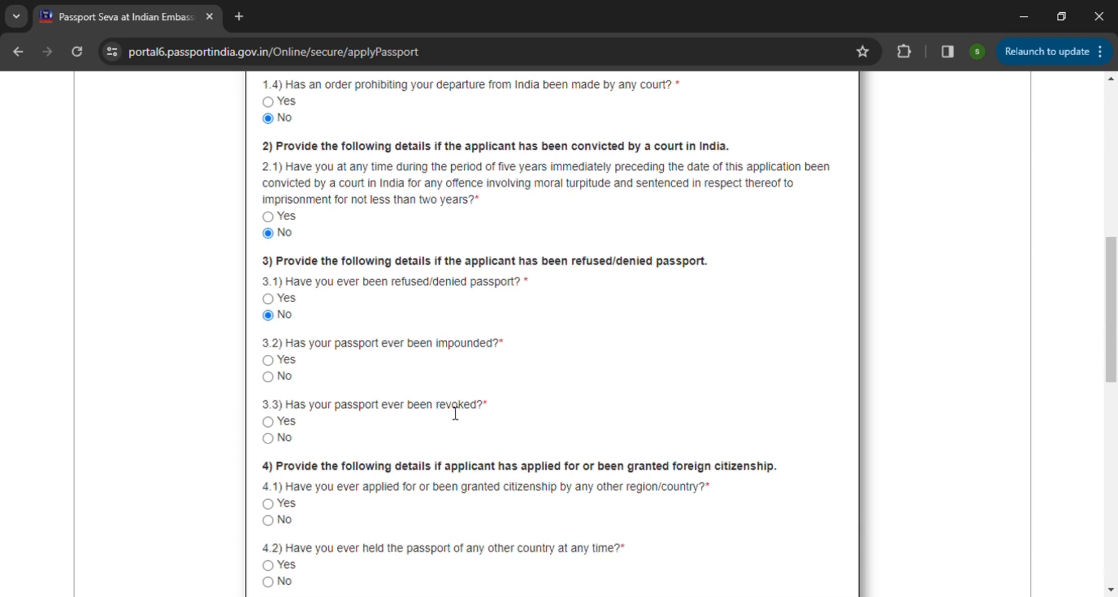
left_click(275, 378)
left_click(277, 444)
Step: Answer No to questions 4.1 to 4.4 about foreign citizenship, other passports, surrender and renunciation
scroll(500, 469, "down", 1)
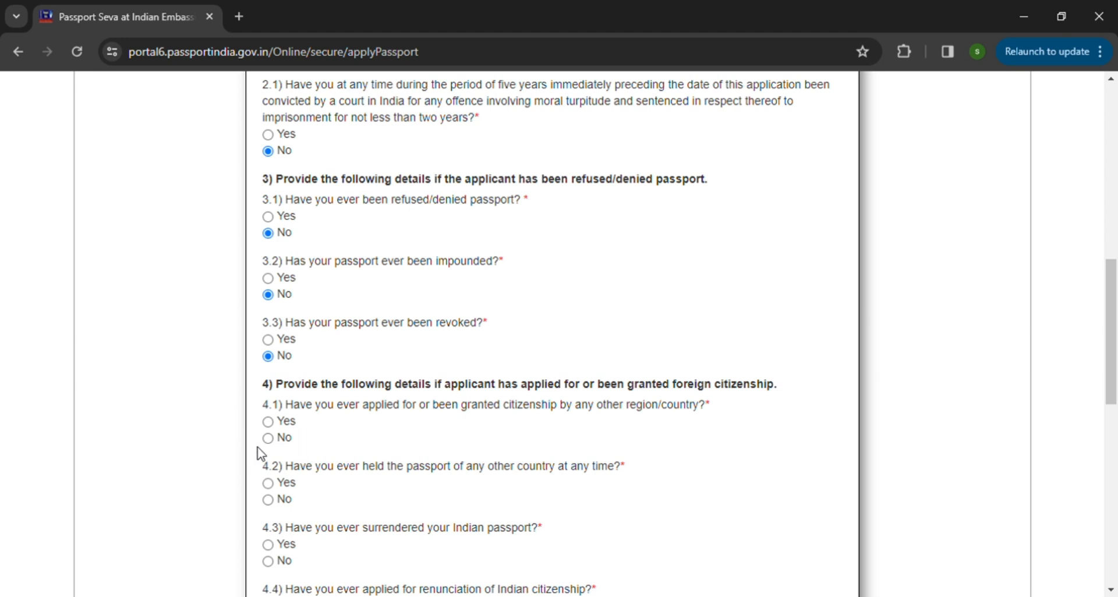
left_click(274, 441)
scroll(582, 431, "down", 2)
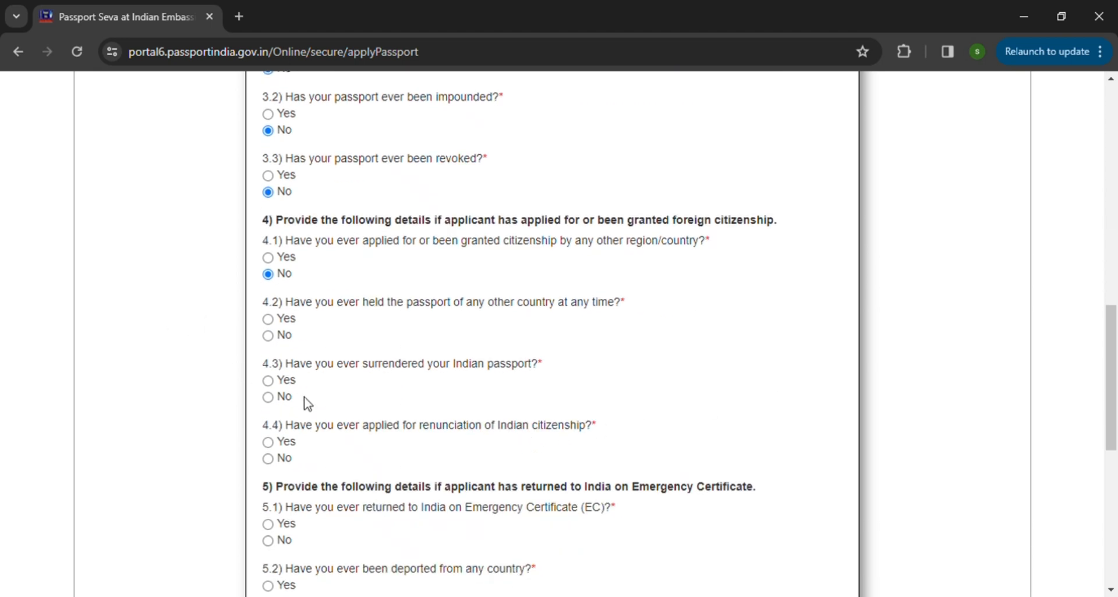
left_click(269, 336)
left_click(269, 399)
left_click(279, 461)
Step: Answer No to questions 5.1 to 5.3 on Emergency Certificate, deportation and repatriation, and continue to the passport preview
scroll(434, 457, "down", 1)
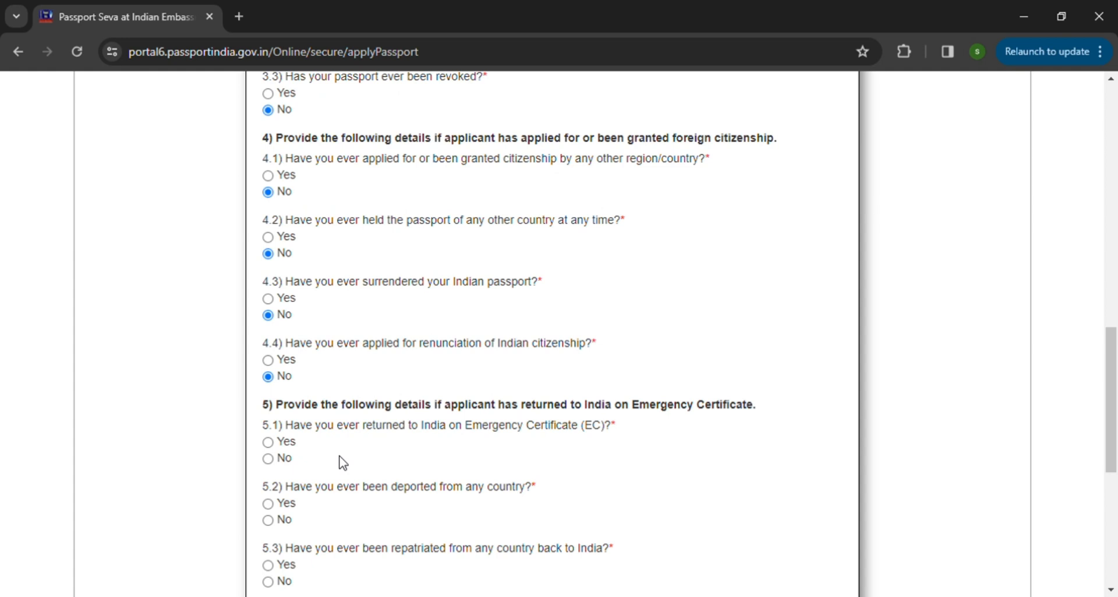
left_click(275, 460)
scroll(440, 480, "down", 1)
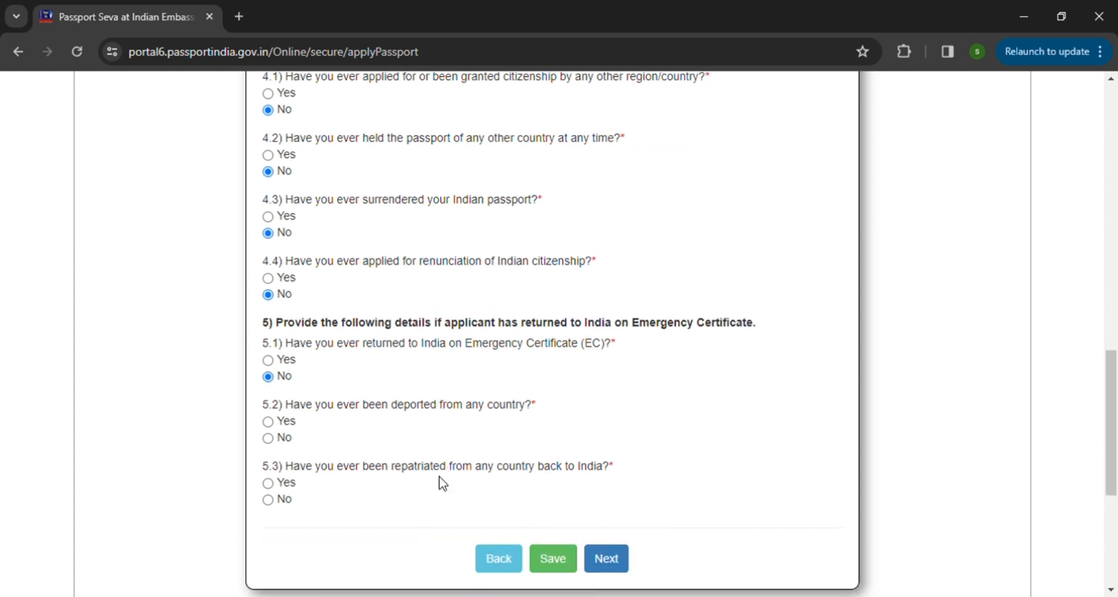
left_click(278, 438)
left_click(270, 503)
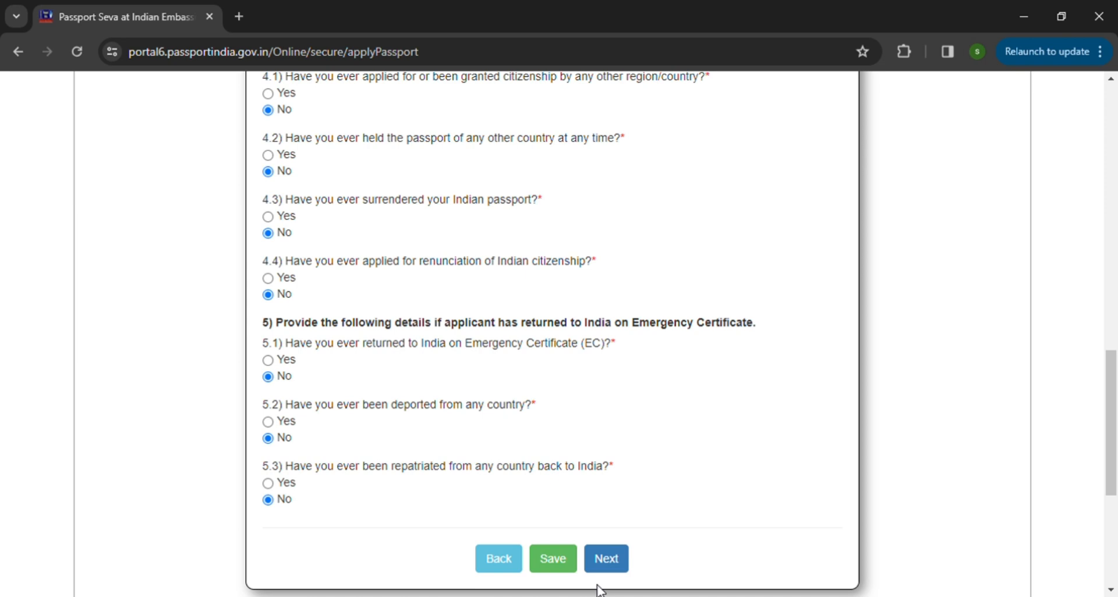
left_click(622, 569)
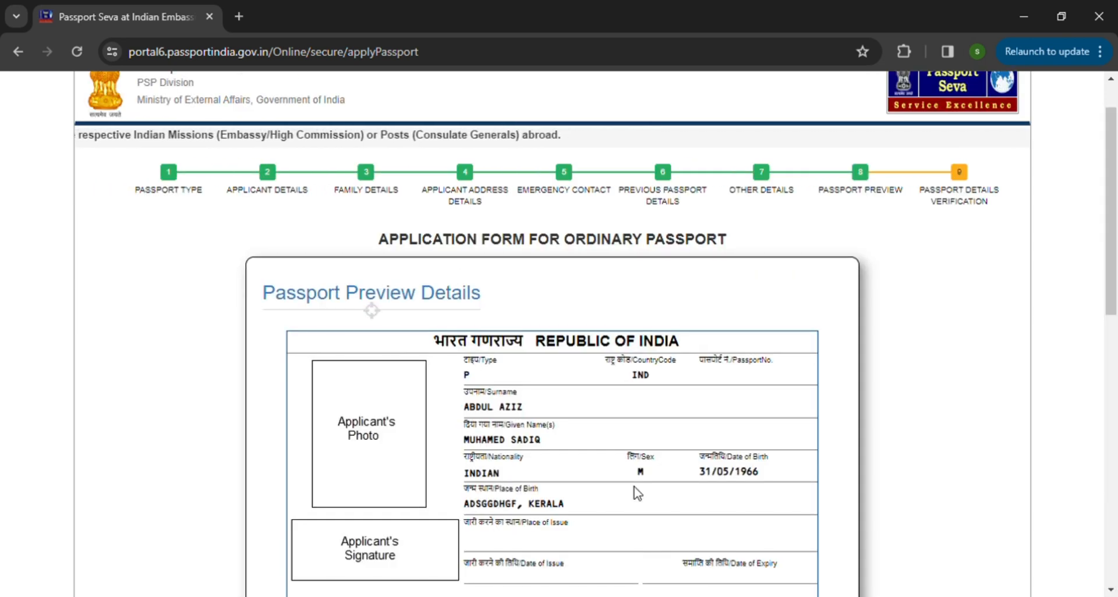
Step: Check the Passport Preview Details and confirm them to continue to the passport details verification
scroll(637, 494, "down", 12)
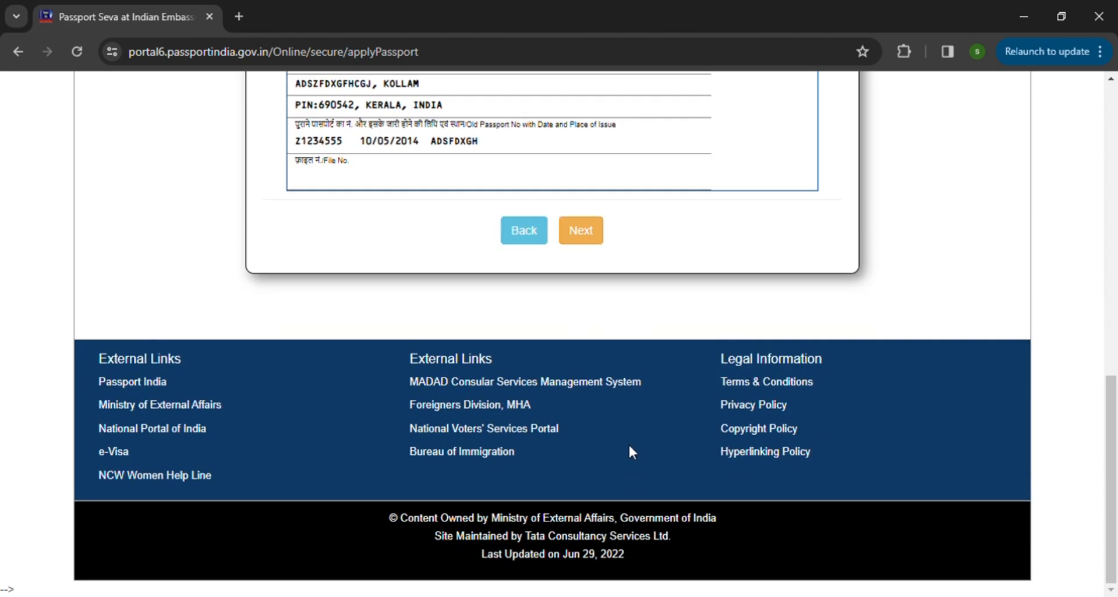
scroll(596, 260, "up", 8)
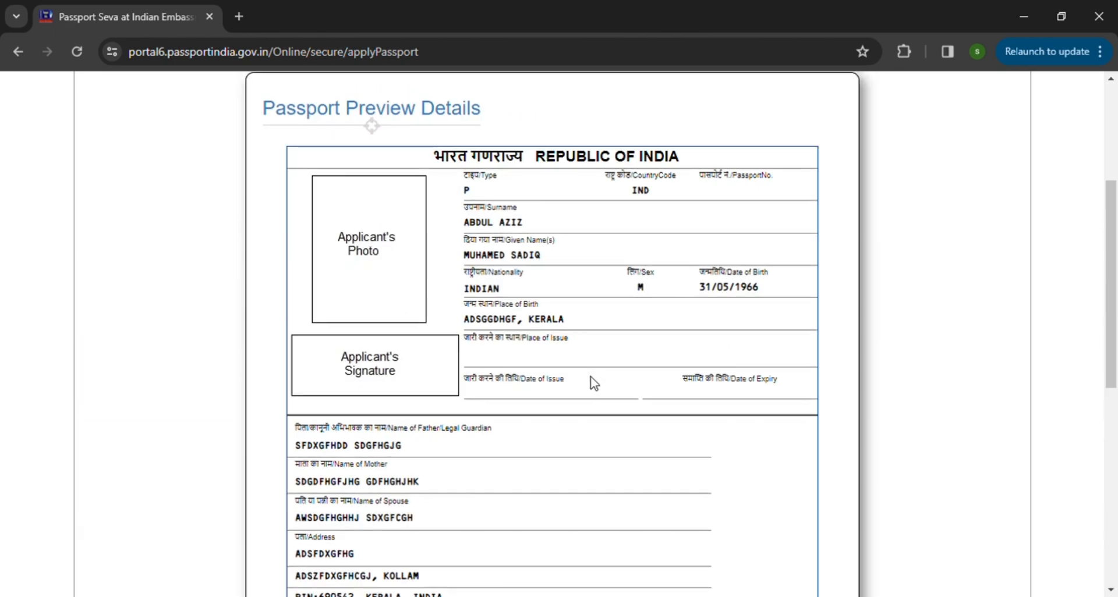
scroll(593, 382, "up", 3)
scroll(616, 393, "down", 10)
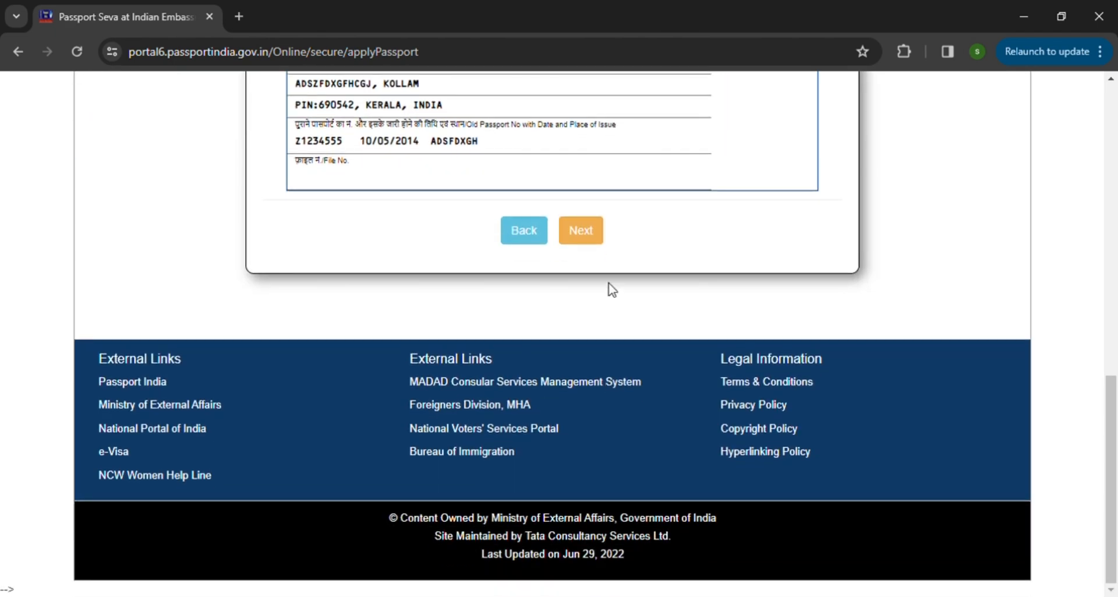
left_click(591, 238)
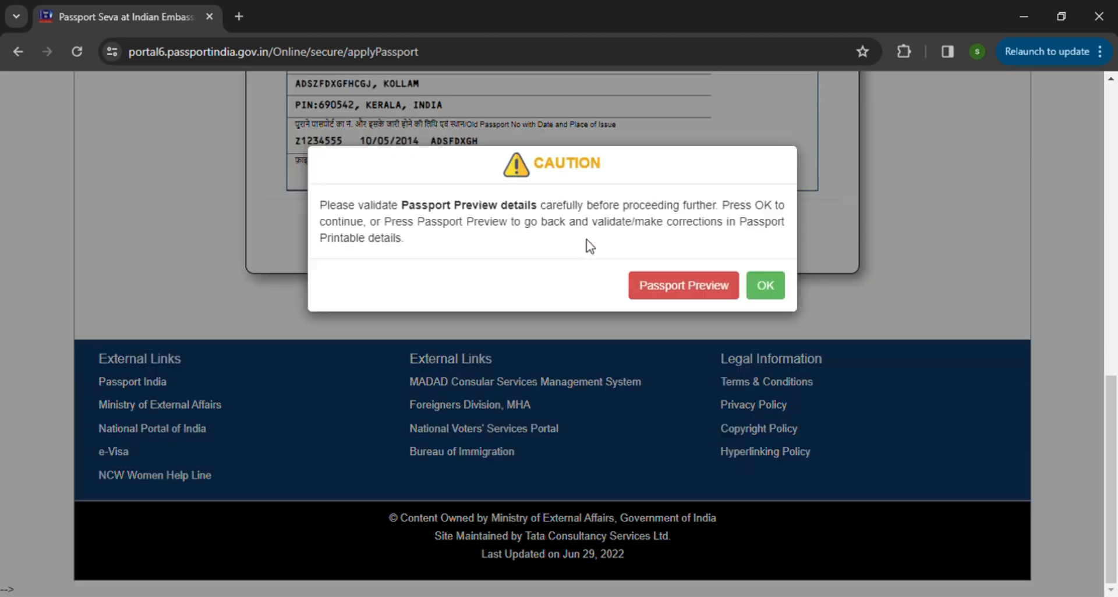
left_click(765, 285)
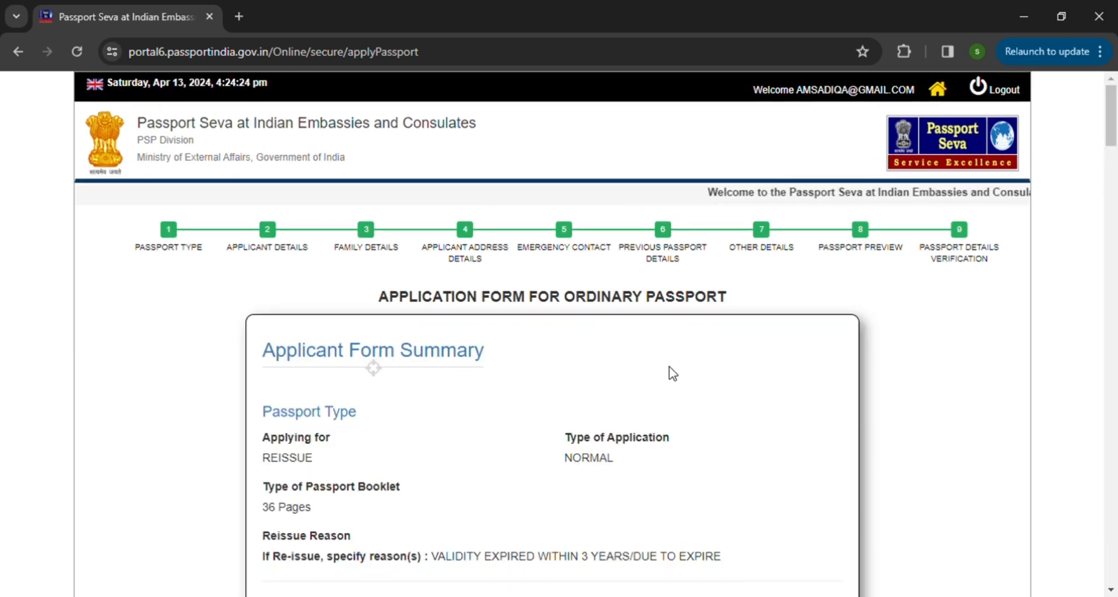
Step: Review the Applicant Form Summary from Passport Type through the section 5 answers, and read the declaration above the agreement checkbox
scroll(672, 373, "down", 20)
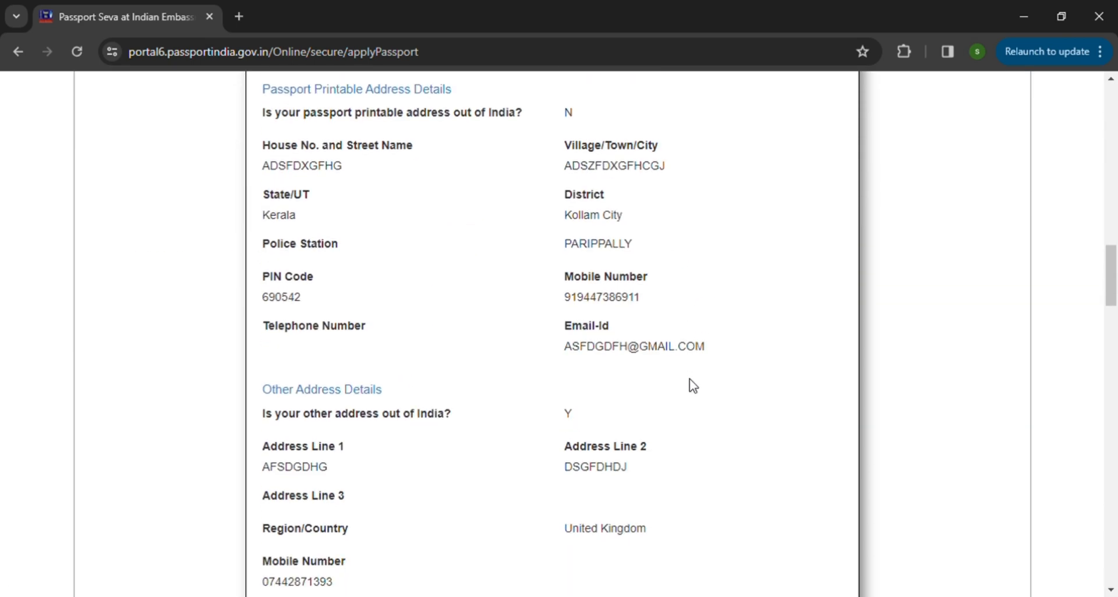
scroll(692, 385, "down", 20)
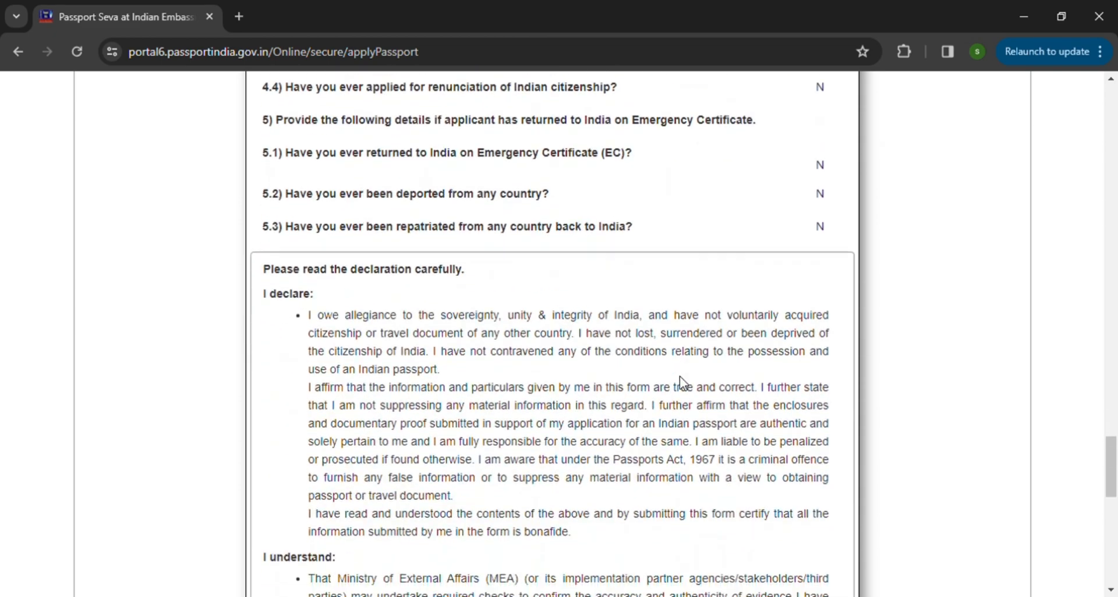
scroll(680, 379, "down", 12)
scroll(681, 380, "up", 8)
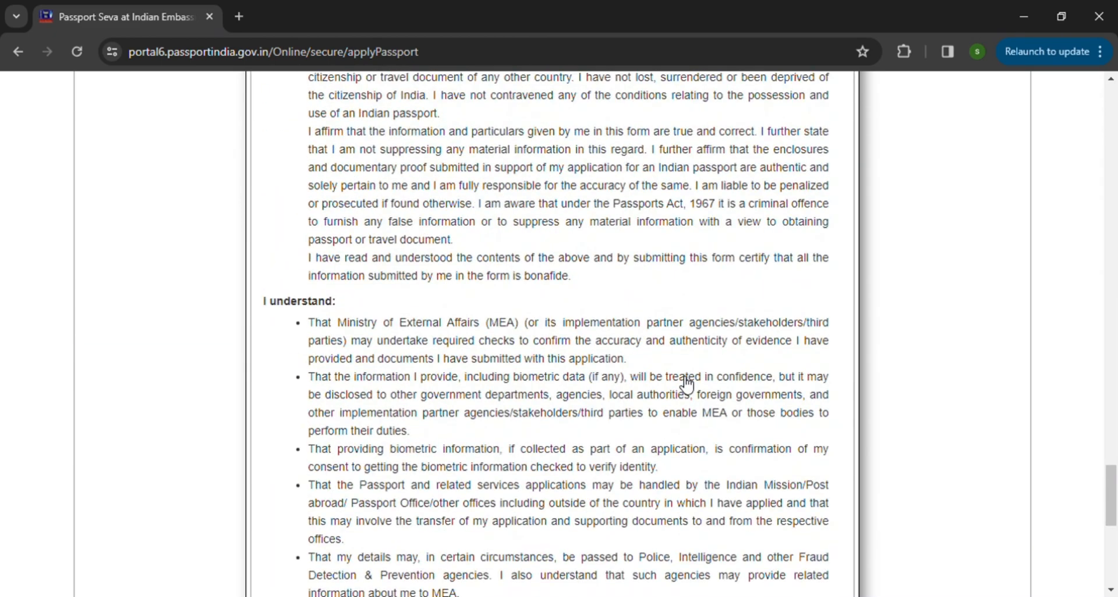
scroll(686, 384, "up", 20)
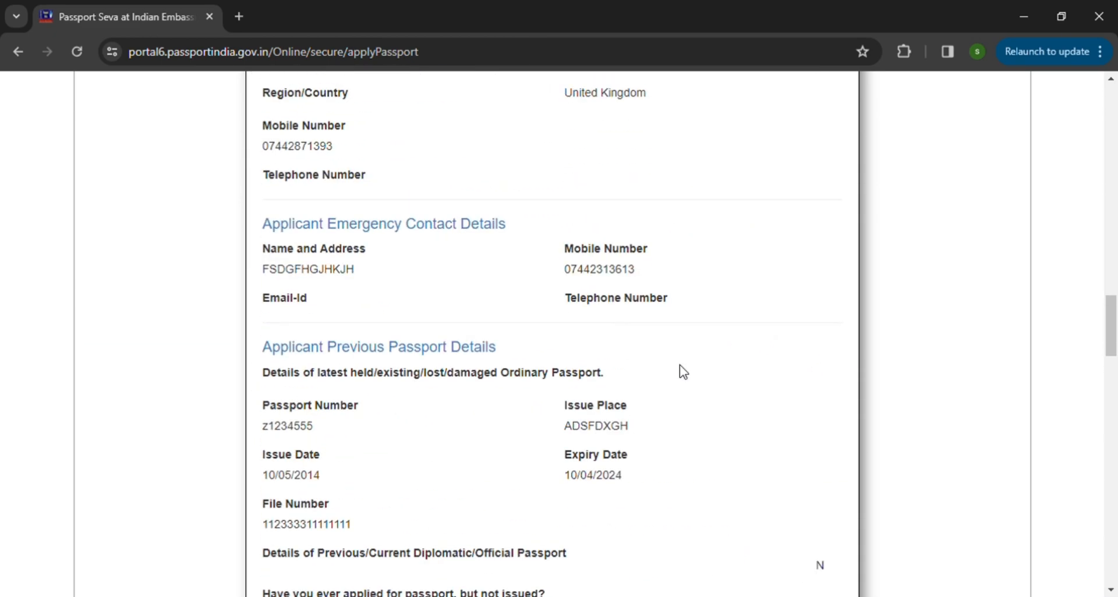
scroll(683, 373, "up", 20)
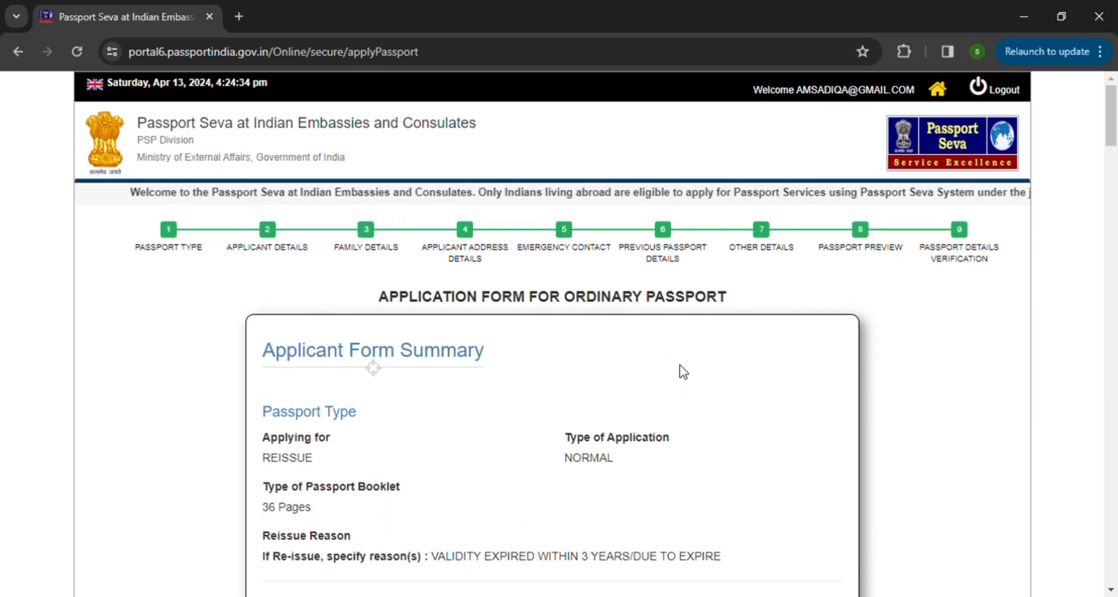
scroll(680, 370, "down", 10)
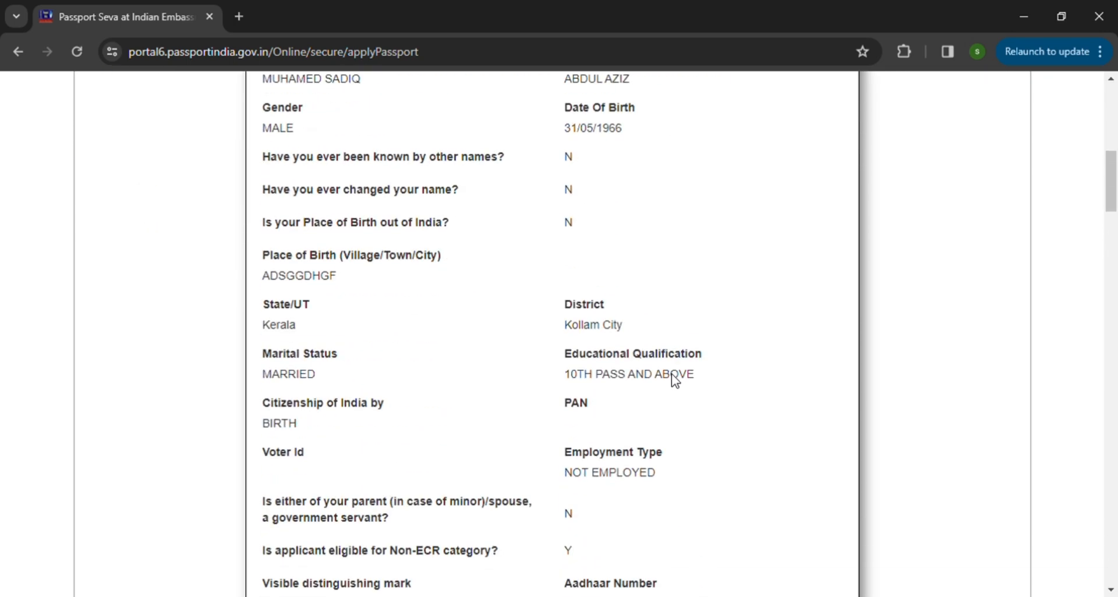
scroll(672, 374, "down", 20)
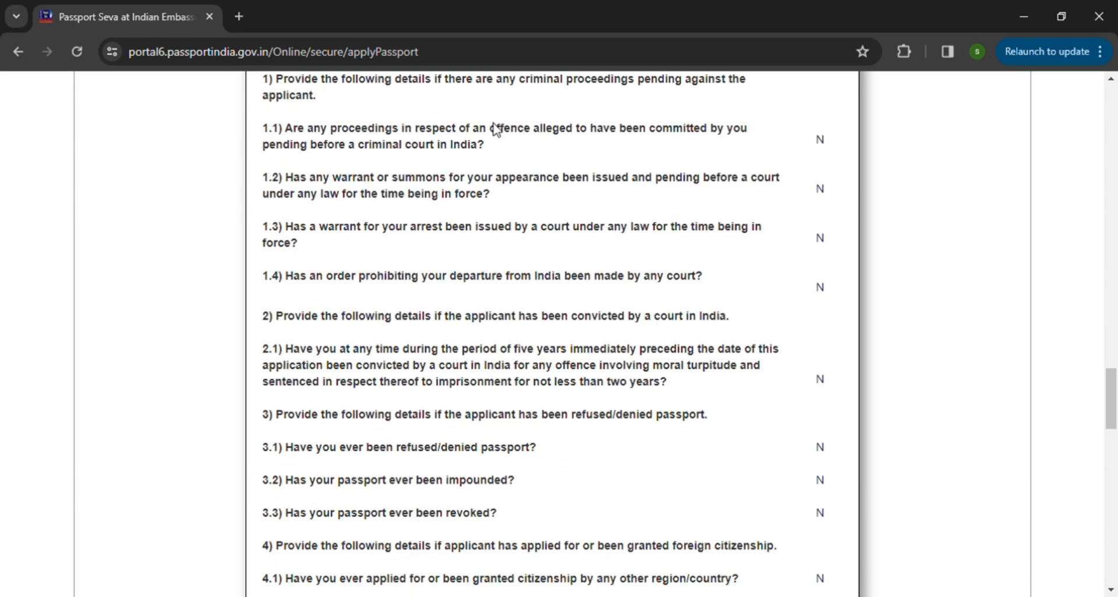
scroll(546, 387, "down", 15)
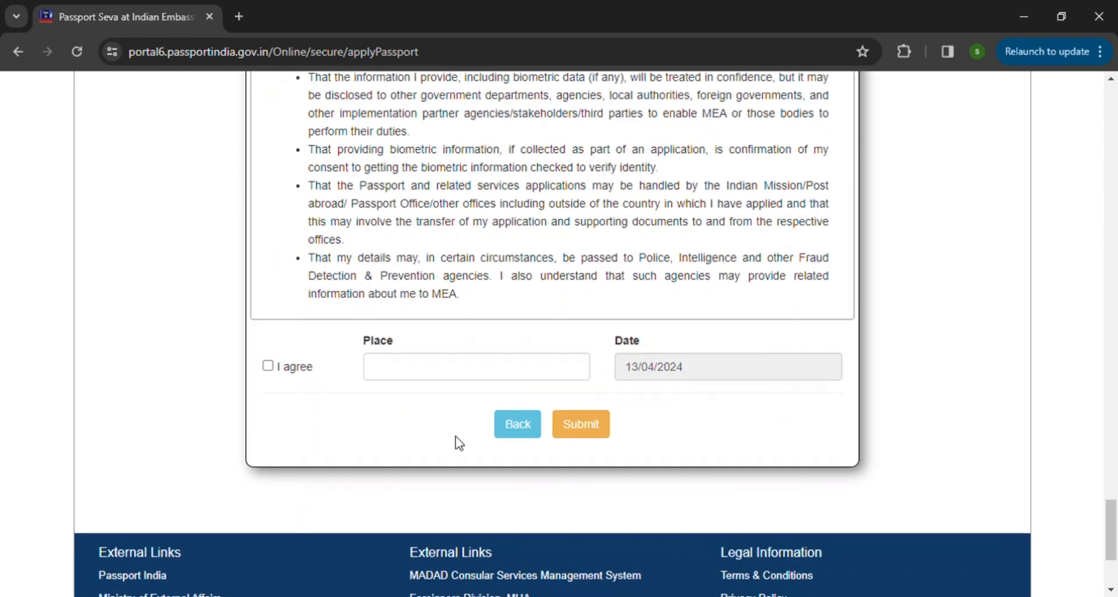
Step: Agree to the declaration and try to submit the application form with the Place left blank
left_click(268, 364)
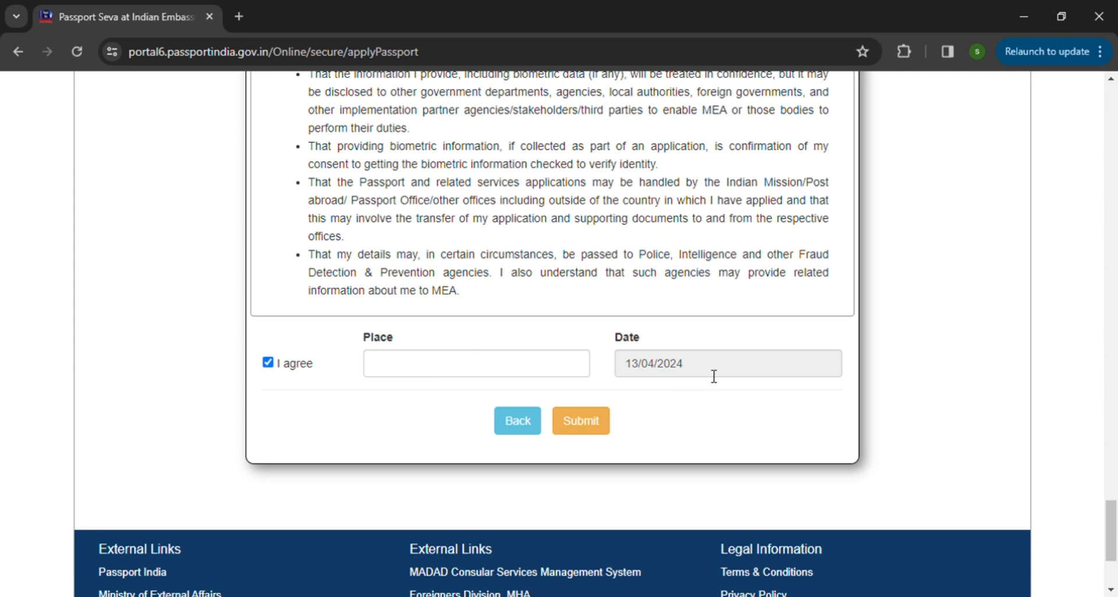
left_click(592, 434)
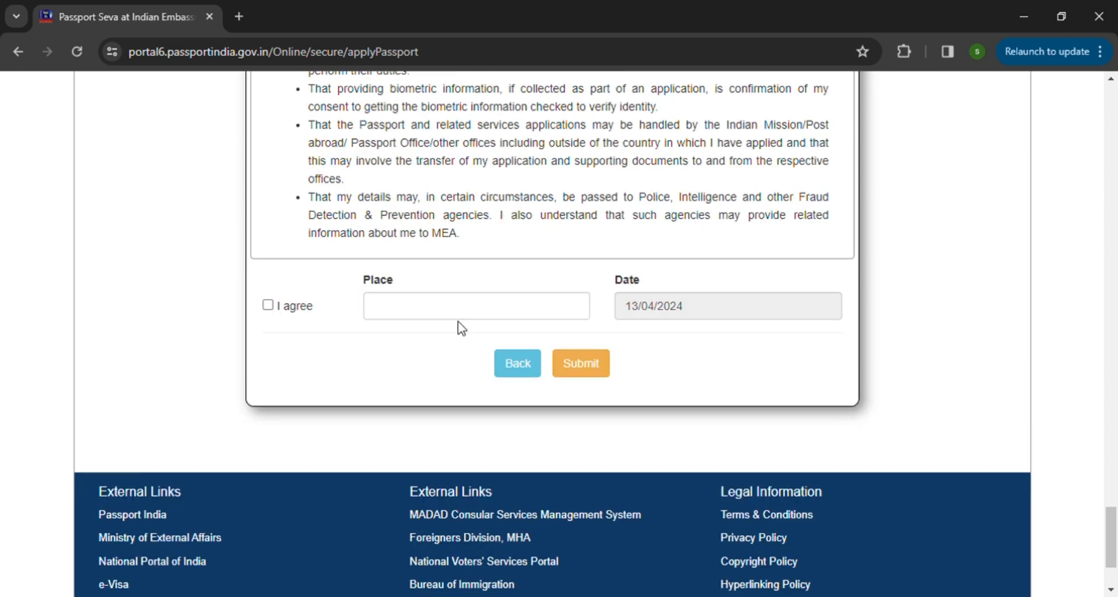